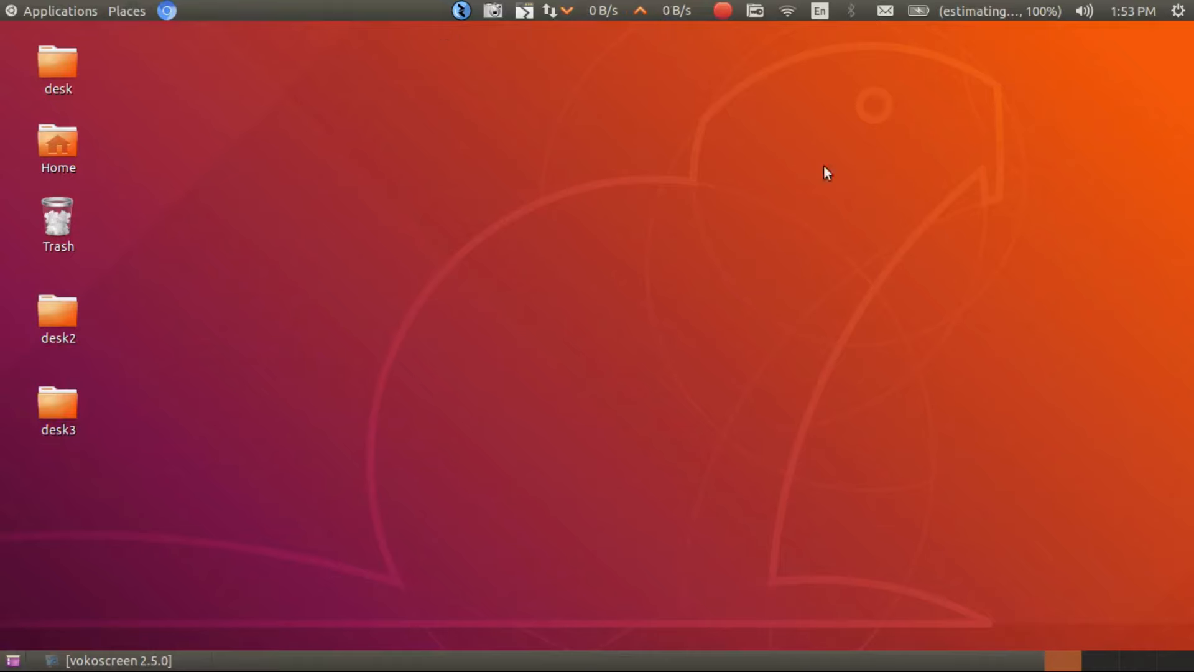
Launch the Kdenlive video editor
left_click(56, 11)
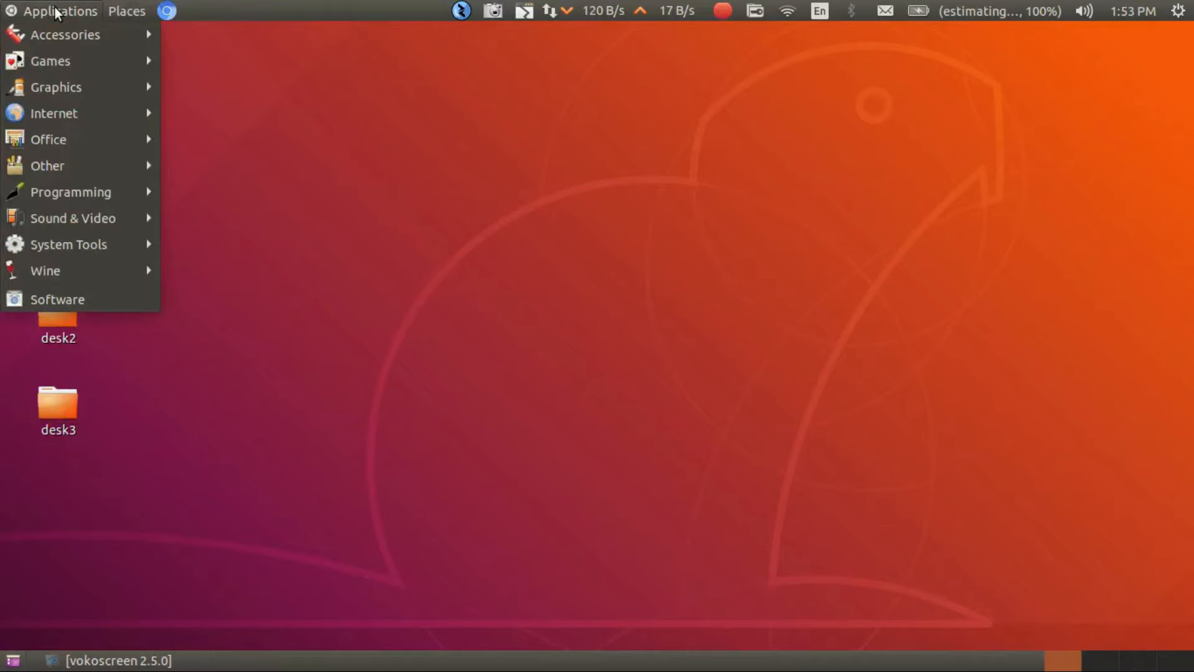
mouse_move(118, 219)
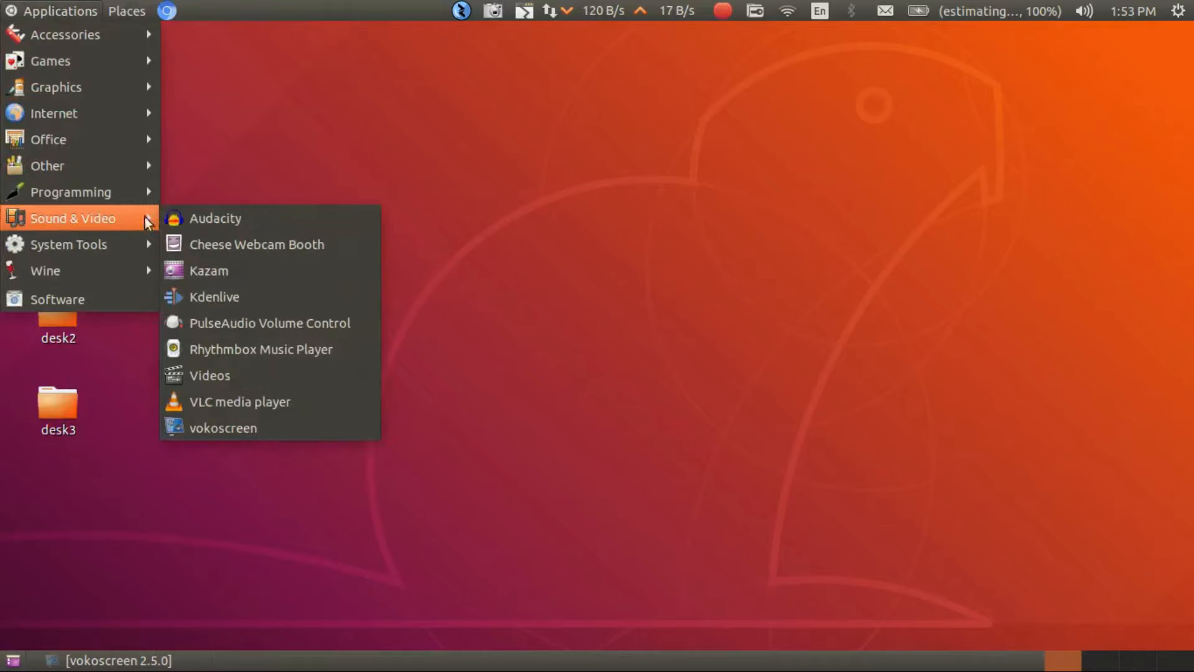
left_click(252, 296)
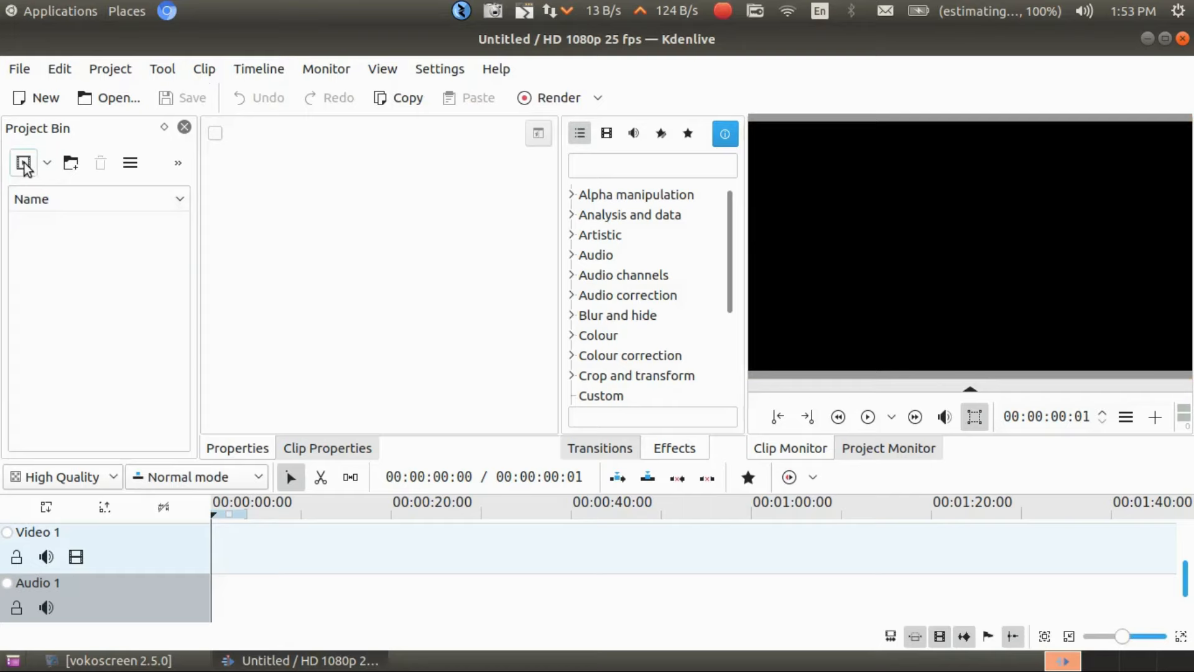
Import "kdenlive pan and zoom.mkv" from the Downloads folder and place it at the start of the Video 1 track
left_click(25, 163)
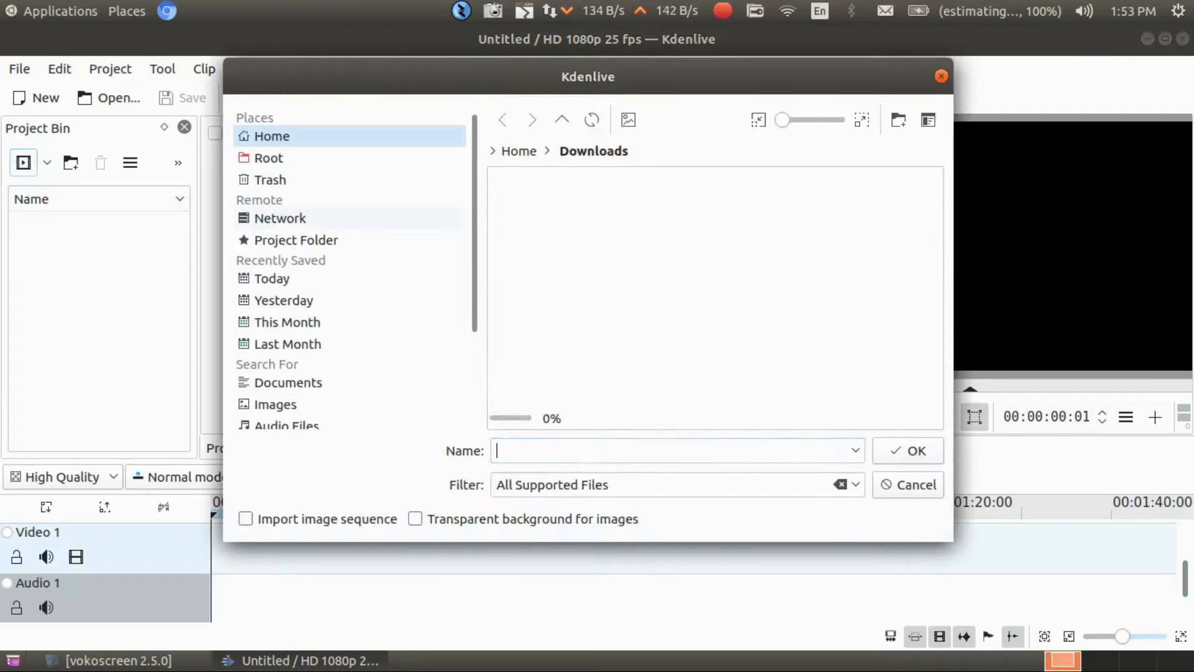
left_click(770, 388)
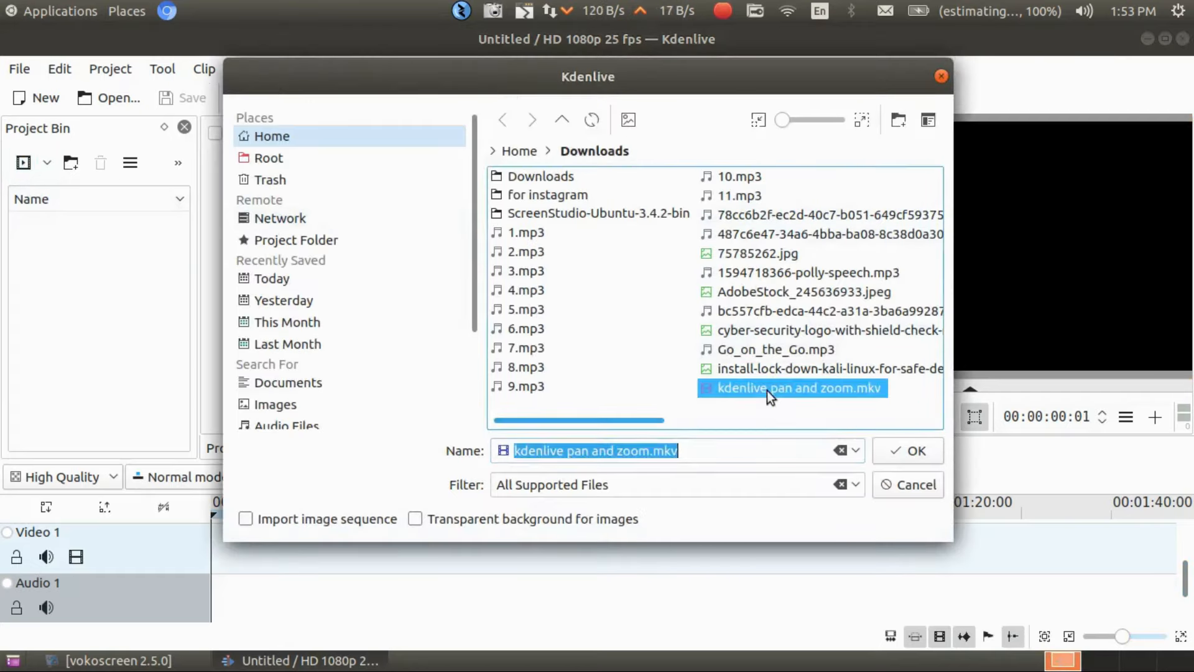
left_click(908, 450)
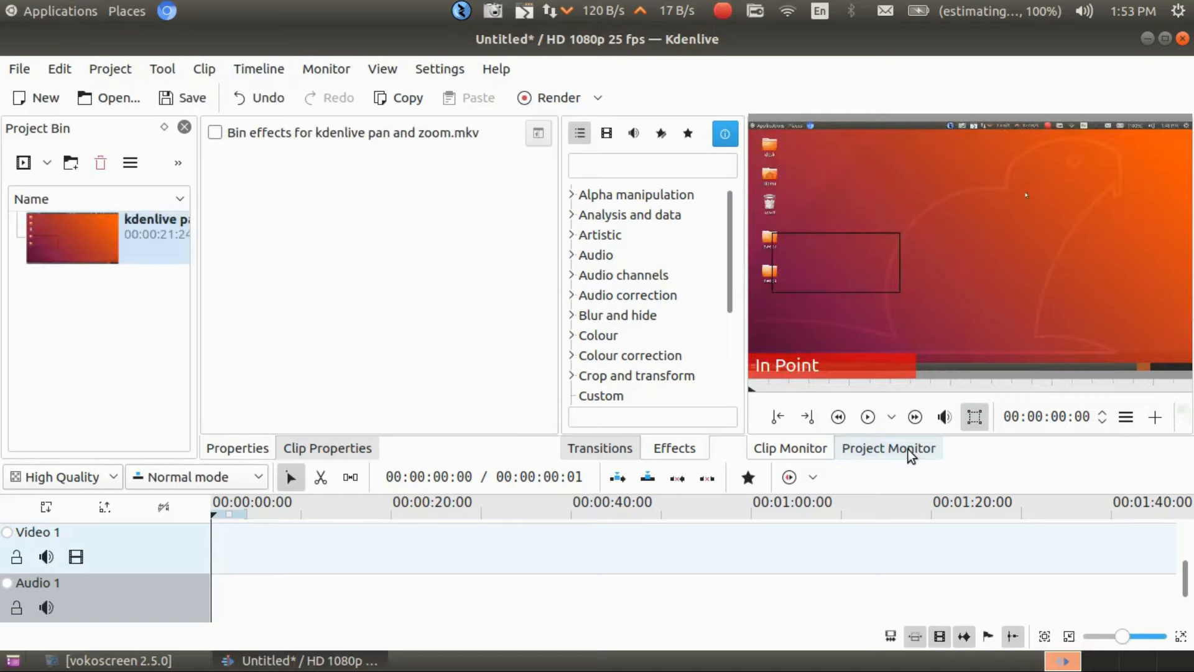
left_click_drag(152, 259, 214, 545)
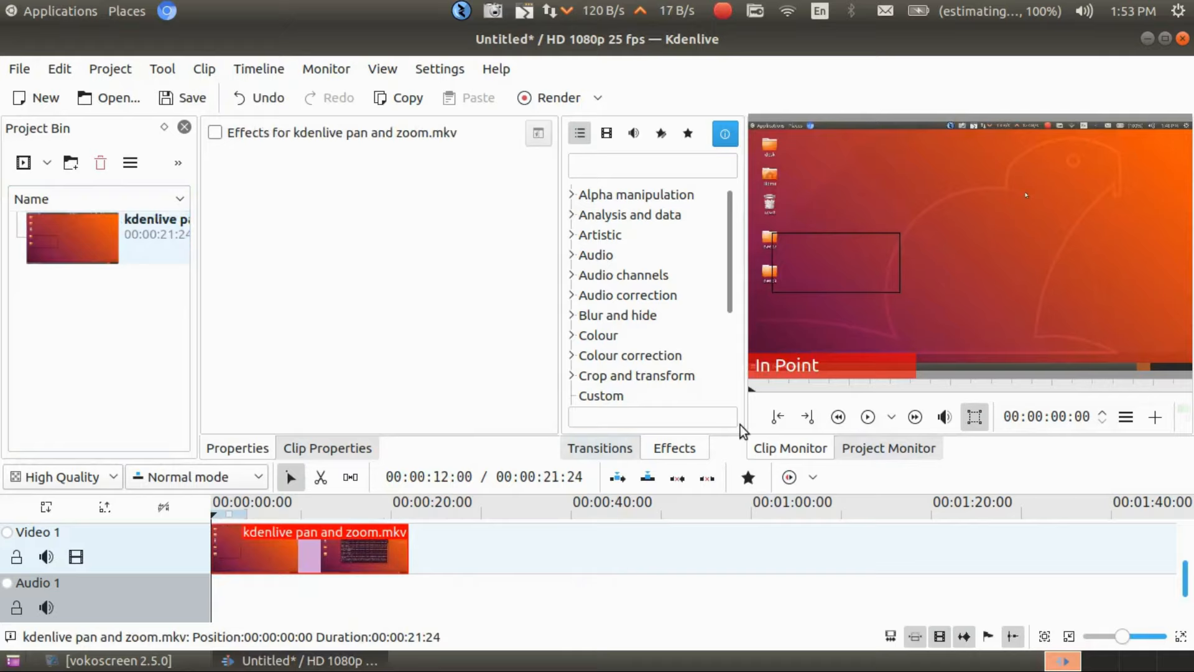
Preview the clip briefly and add the Position and Zoom effect to it on the Video 1 track
left_click(878, 419)
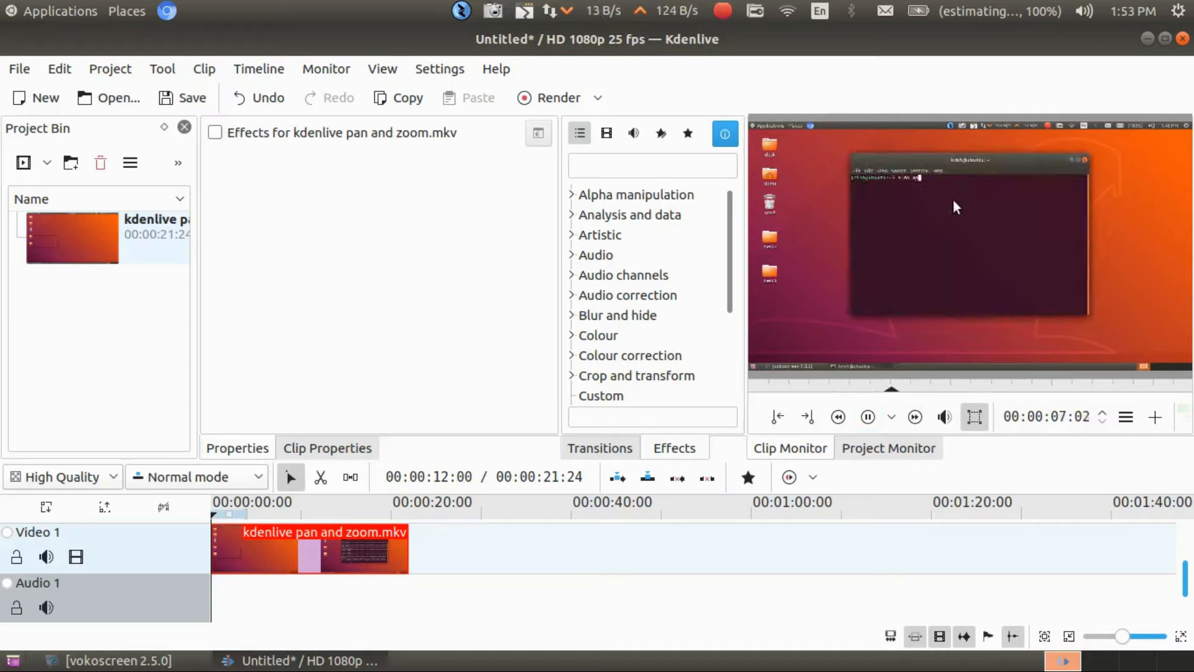
left_click(869, 417)
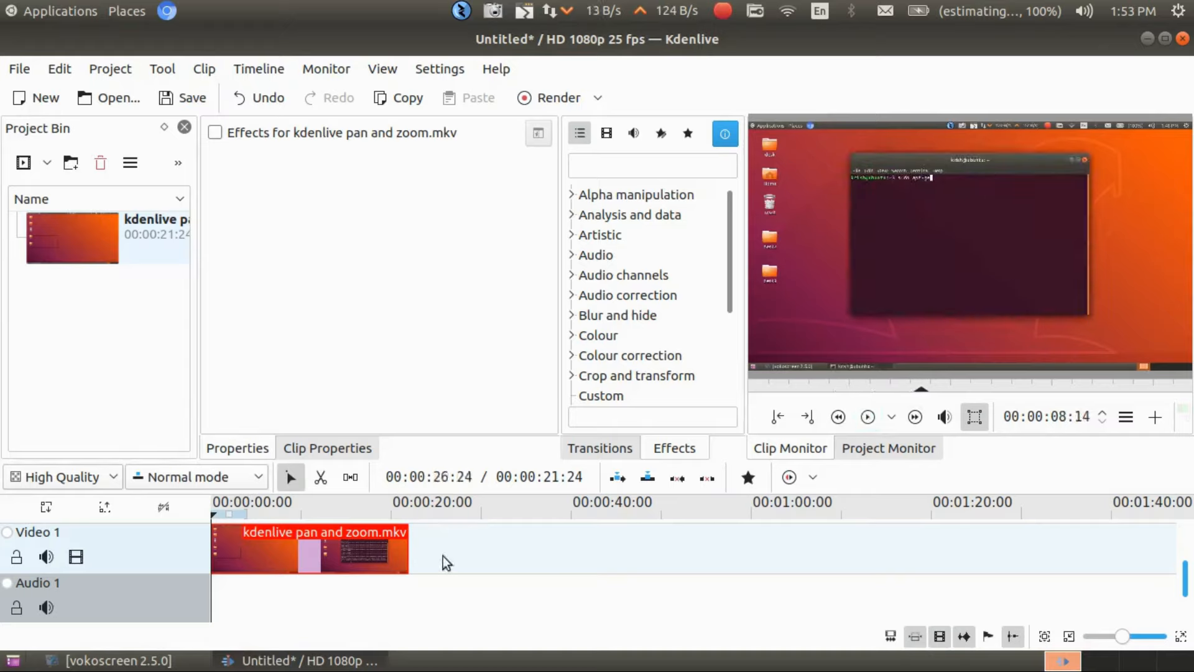
left_click(316, 567)
right_click(316, 567)
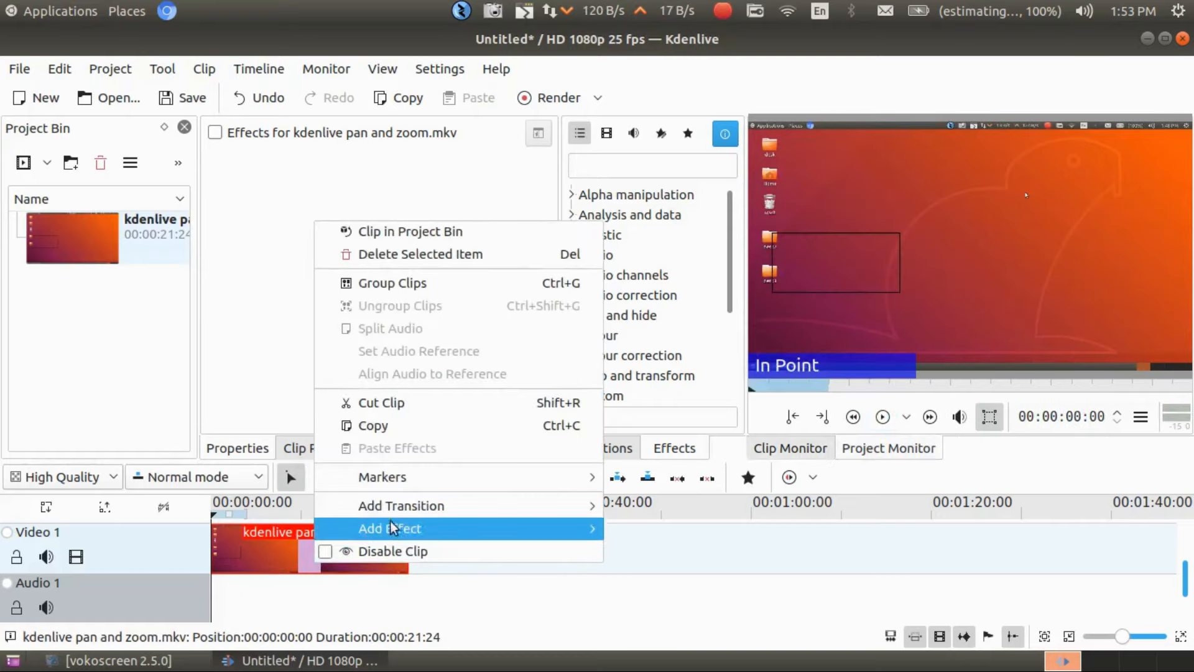
mouse_move(459, 535)
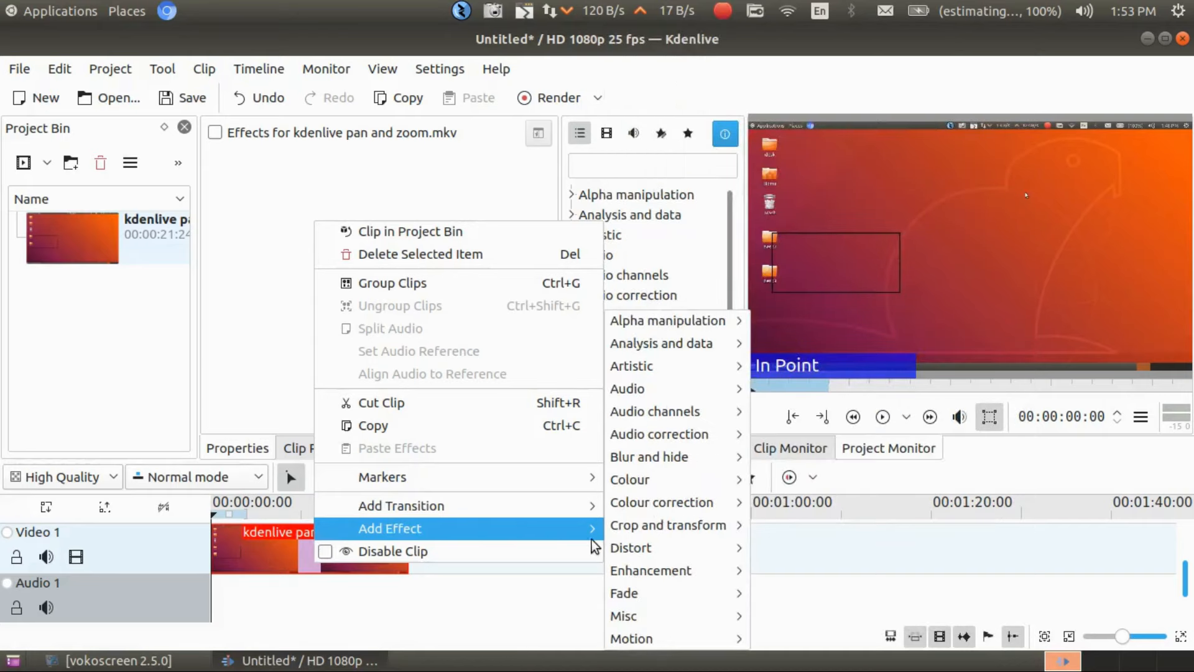
mouse_move(631, 534)
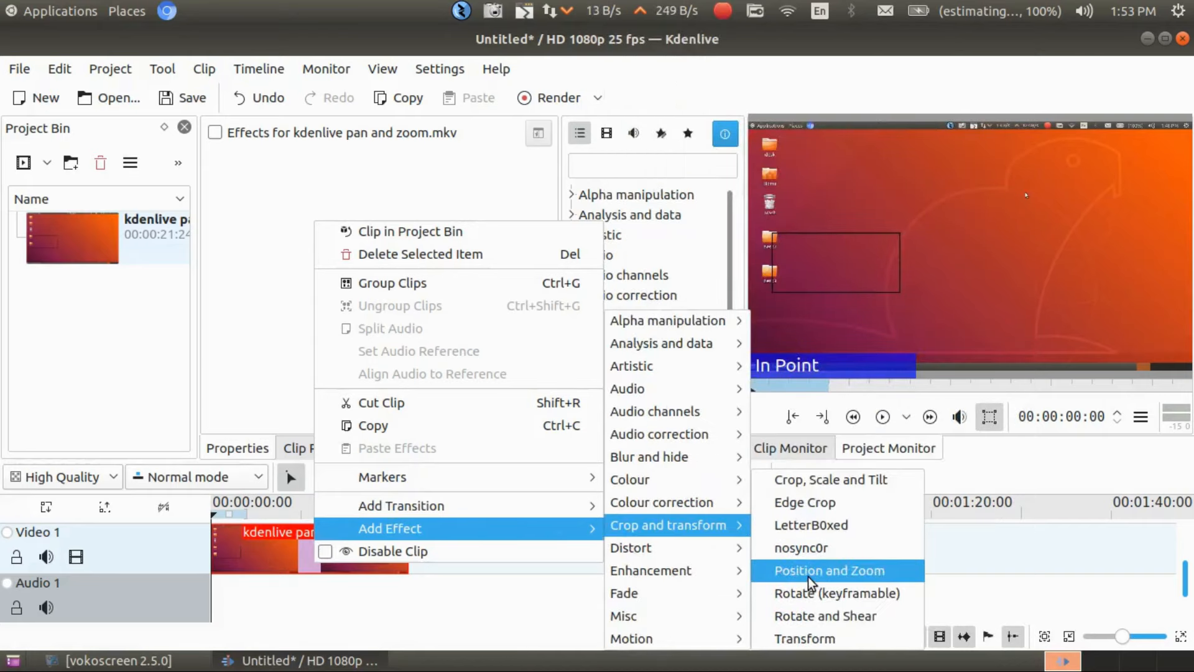
left_click(828, 570)
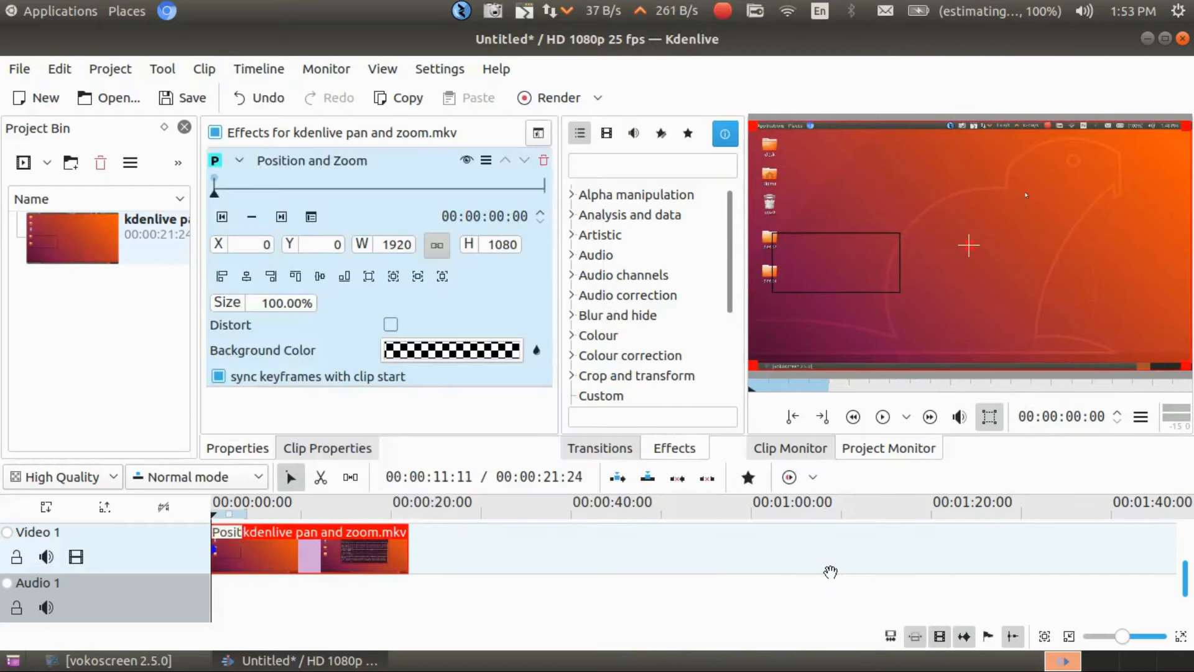
Play the clip to about 00:00:05:13, where the terminal is open, and add a Position and Zoom keyframe there
left_click(986, 411)
left_click(986, 411)
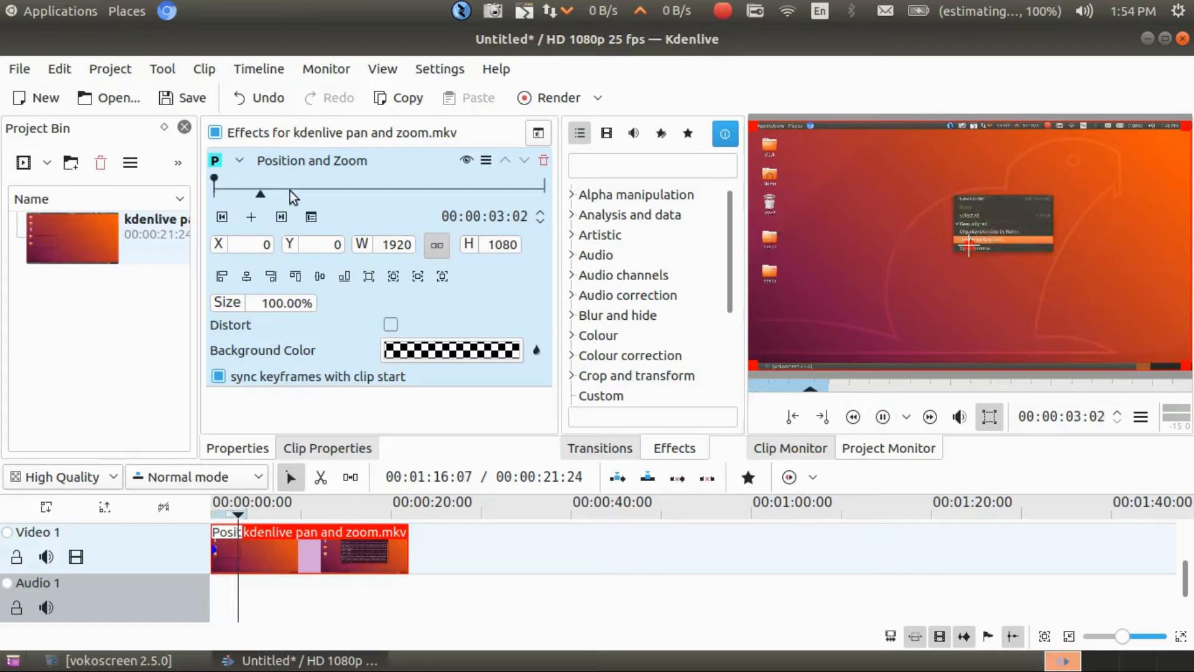
key("space")
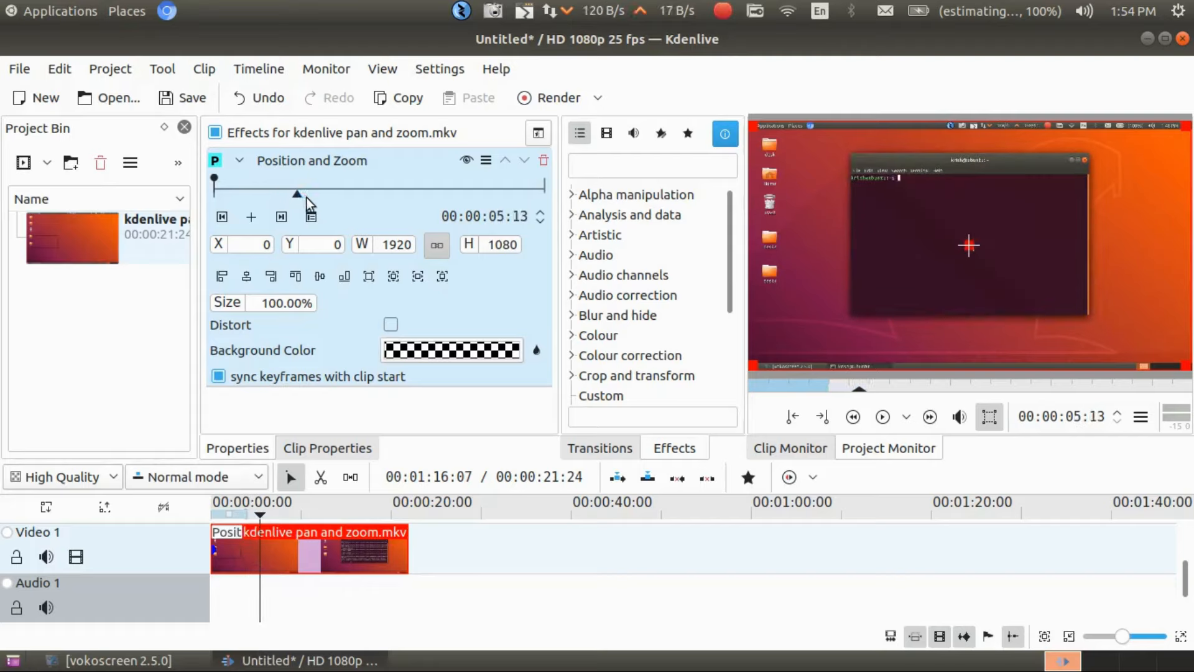
left_click(251, 216)
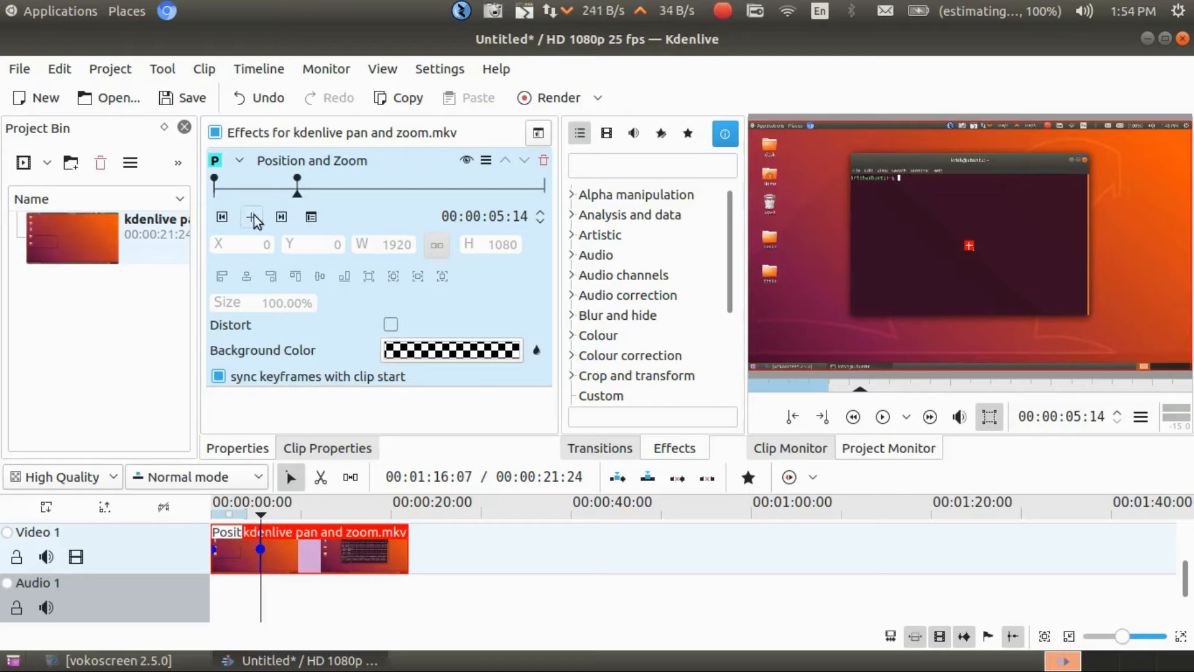
Advance the clip to 00:00:07:10 and add another Position and Zoom keyframe
key("space")
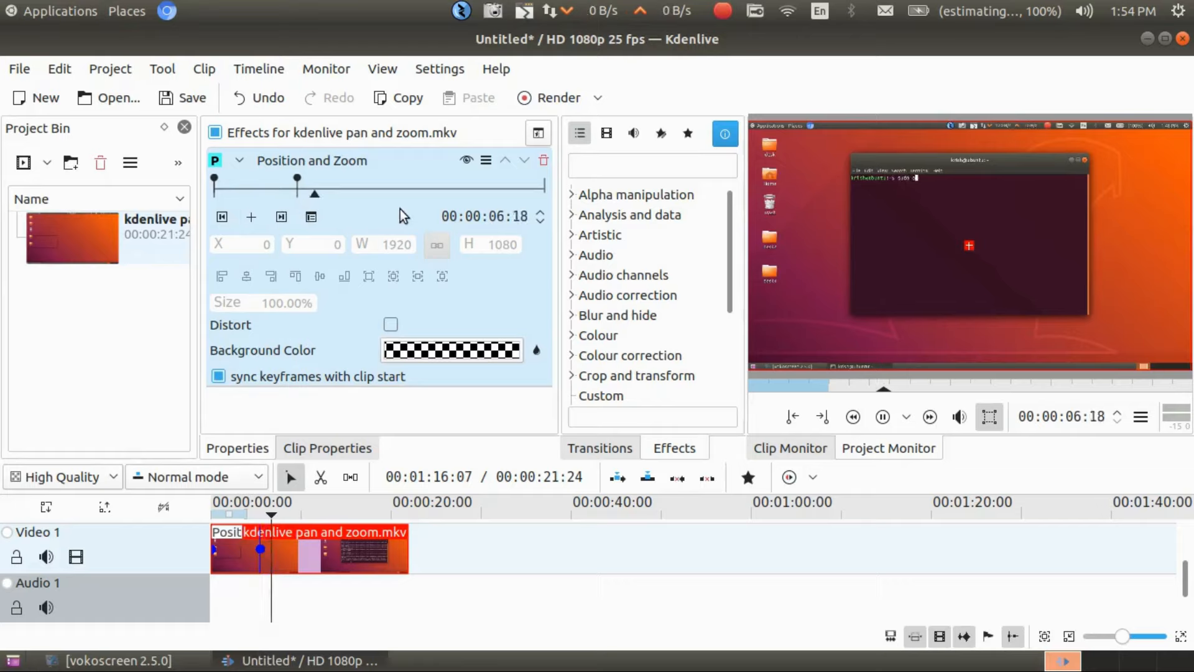
key("space")
key("Left")
key("Left")
key("Left")
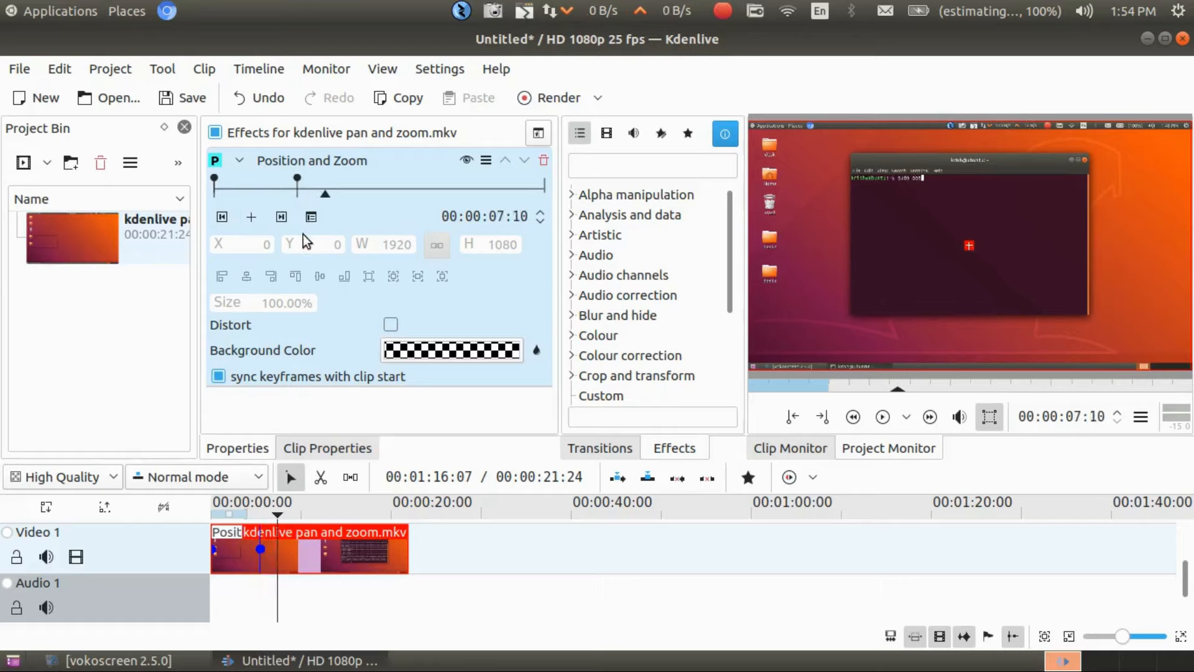
left_click(258, 219)
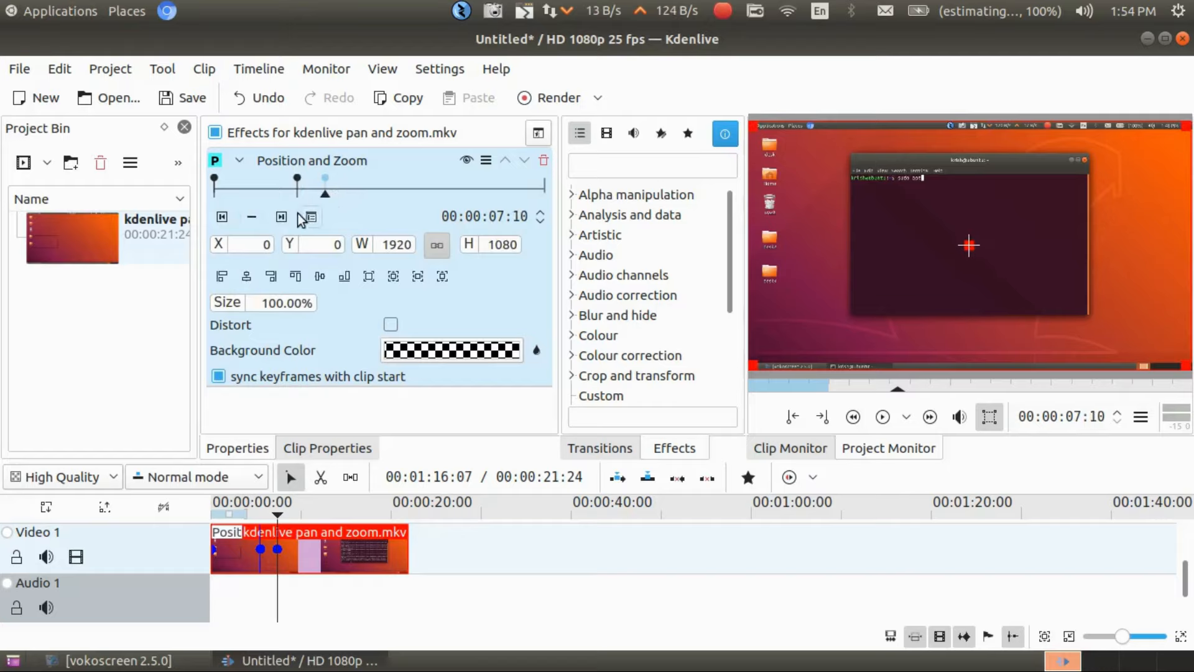
Add two more Position and Zoom keyframes, at about 00:00:12:21 and about 00:00:14:08
key("space")
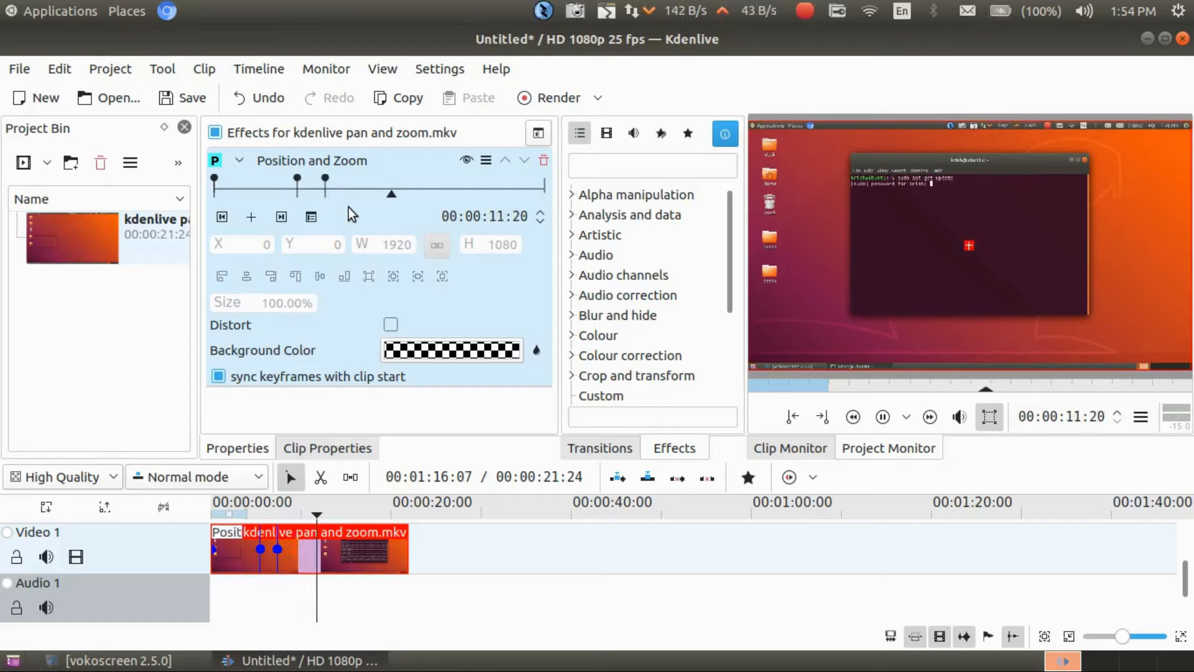
key("space")
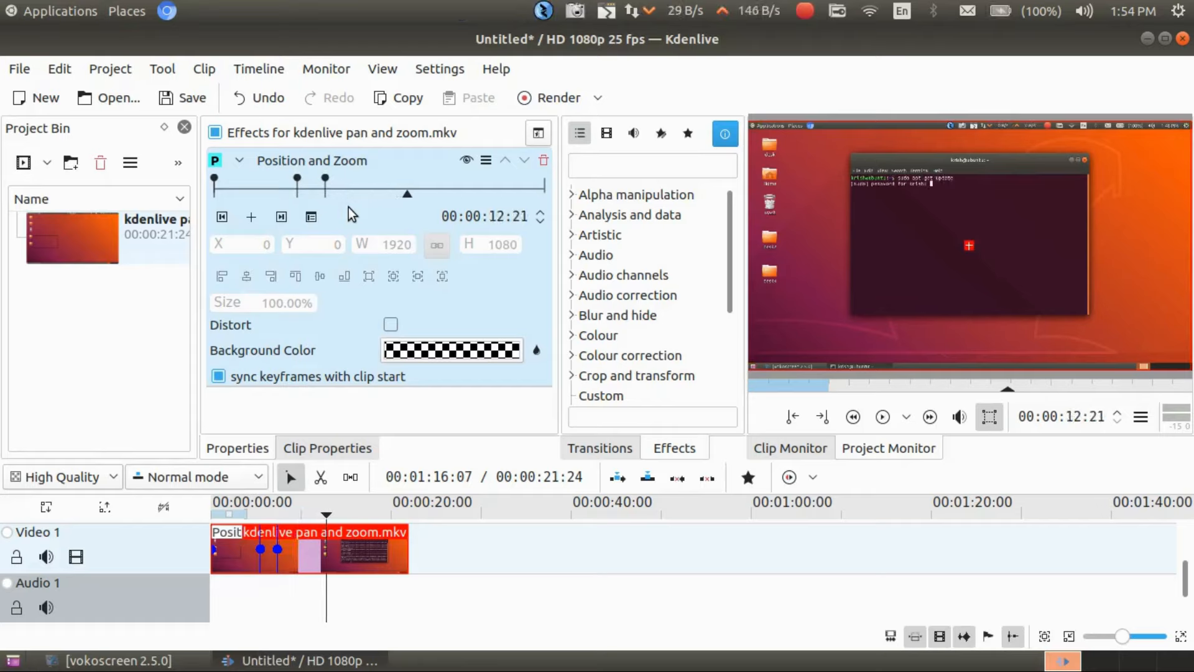
left_click(252, 217)
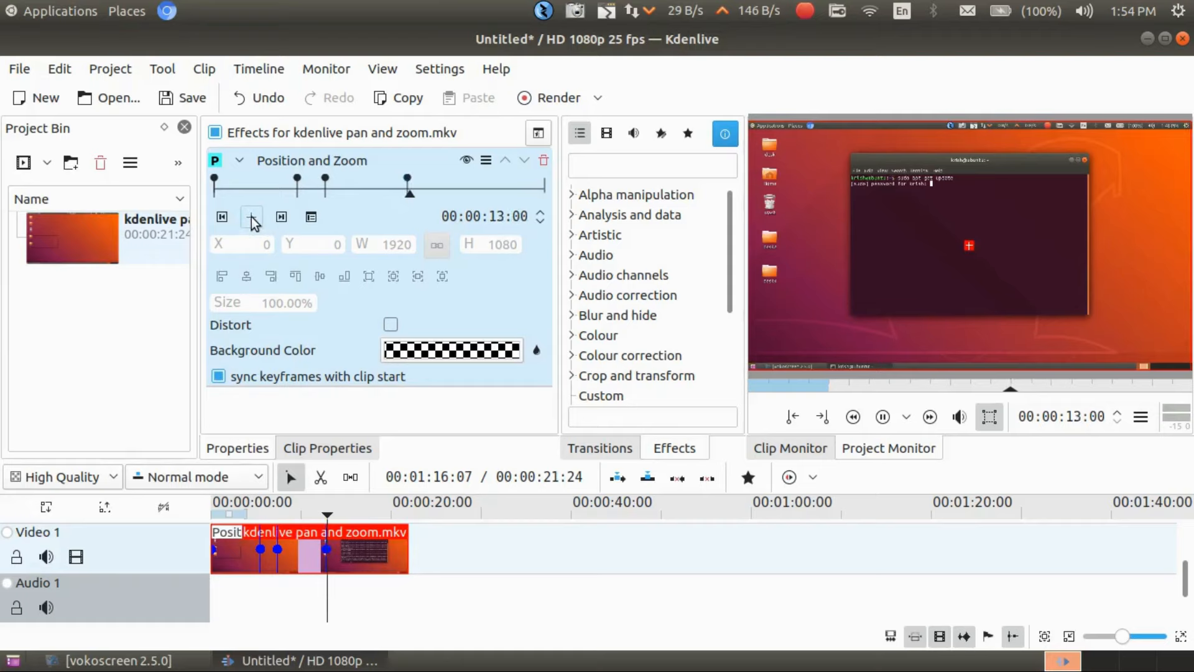
key("space")
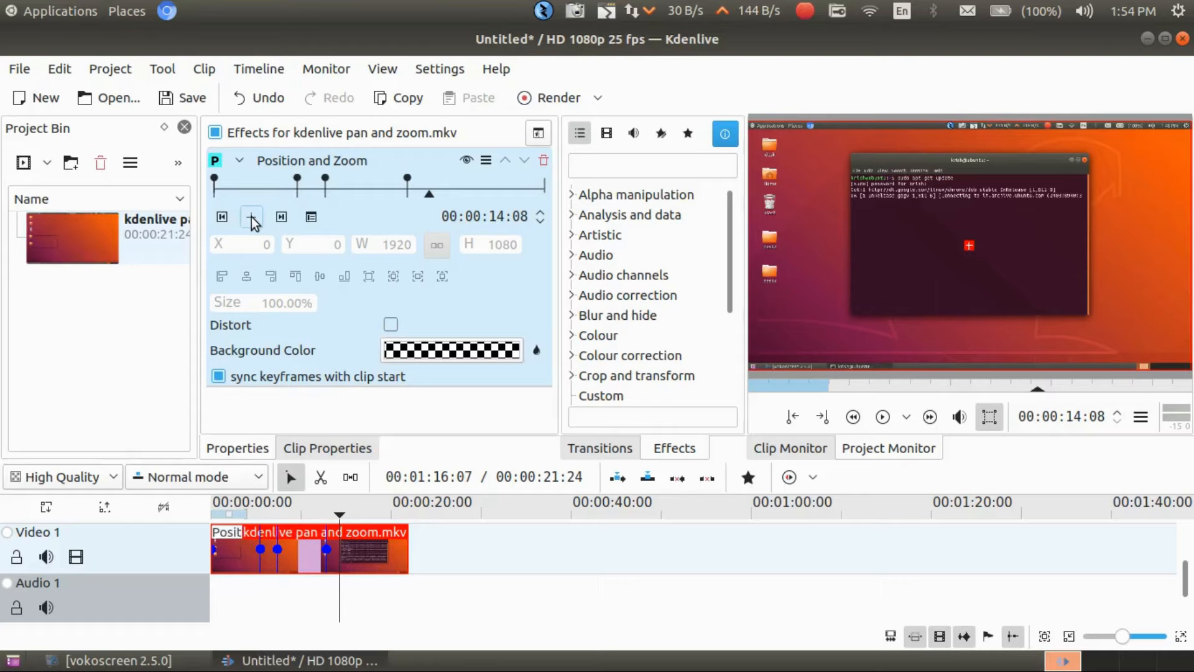
left_click(251, 217)
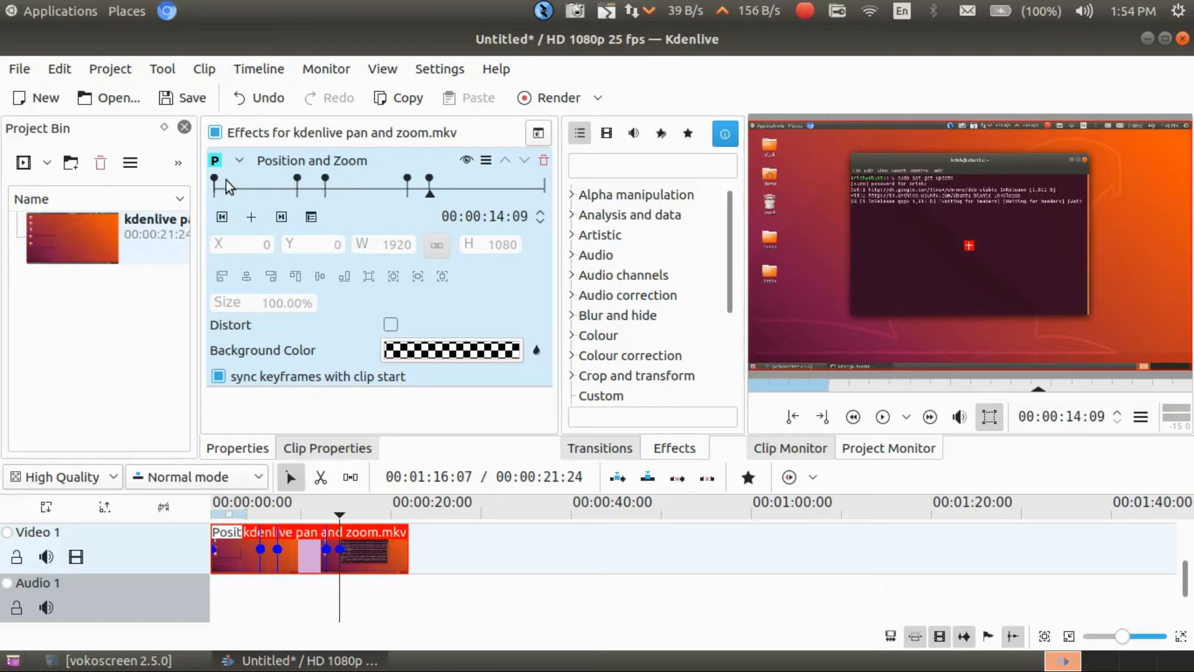
Check the clip at the start and at the second keyframe, and select the third keyframe at 00:00:07:10
left_click(254, 188)
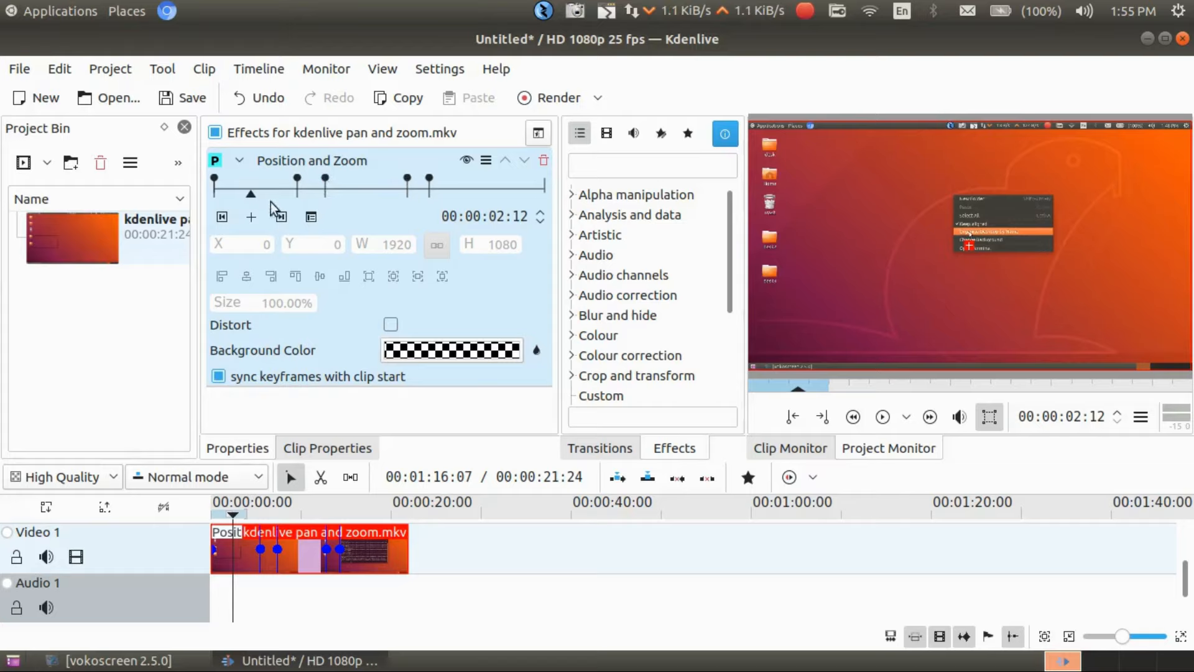
left_click(219, 194)
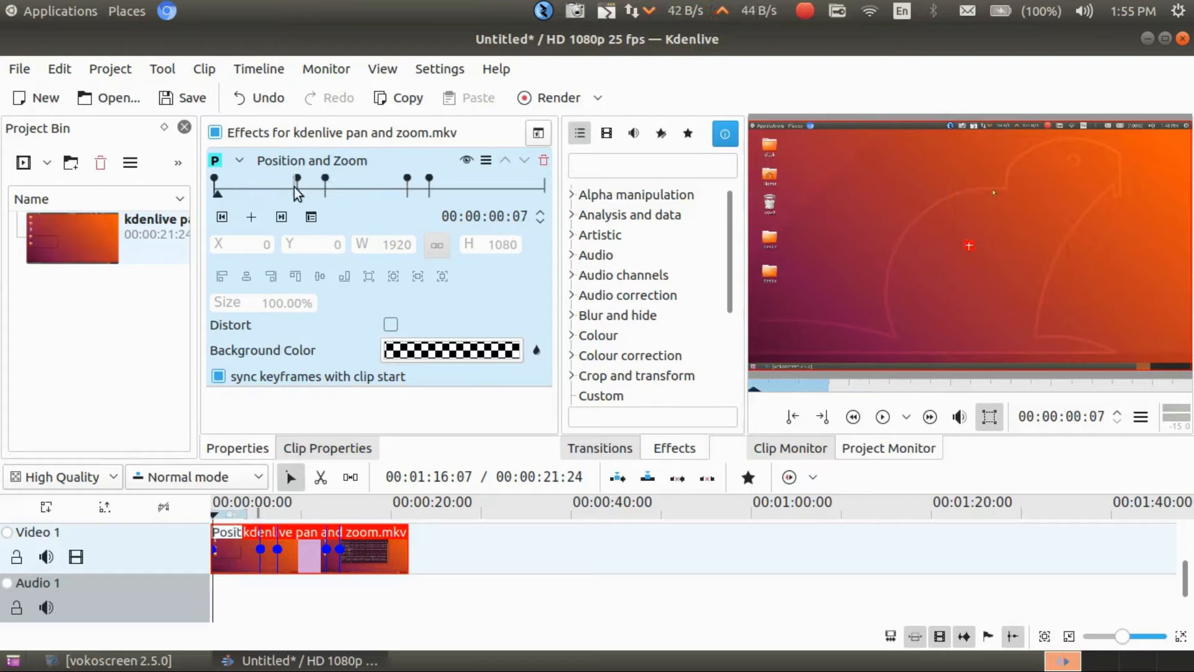
left_click(298, 191)
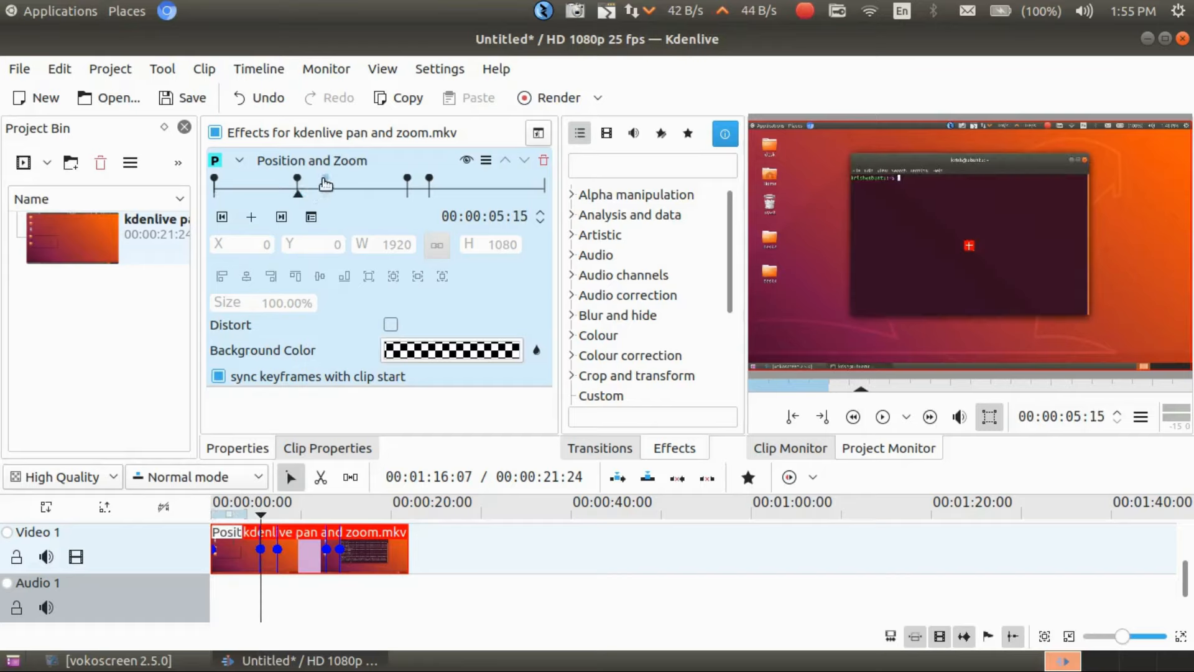
left_click(325, 182)
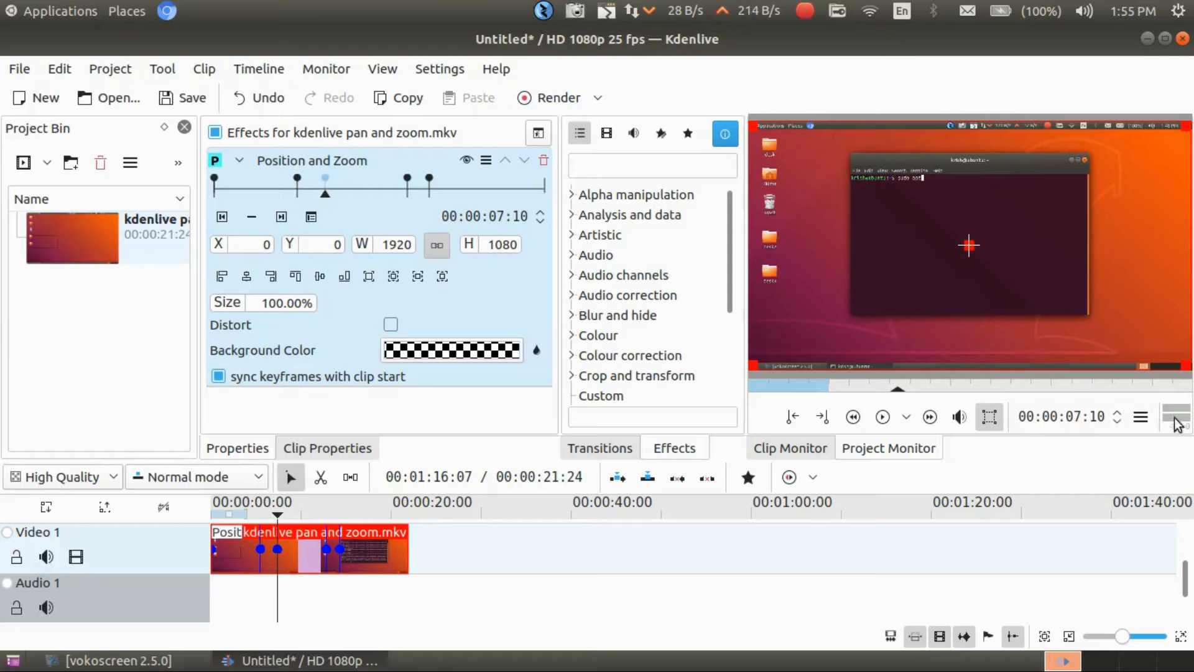
Show the monitor's zoom bar to shrink the preview image, and enlarge the monitor area to leave space around the frame
left_click(1152, 418)
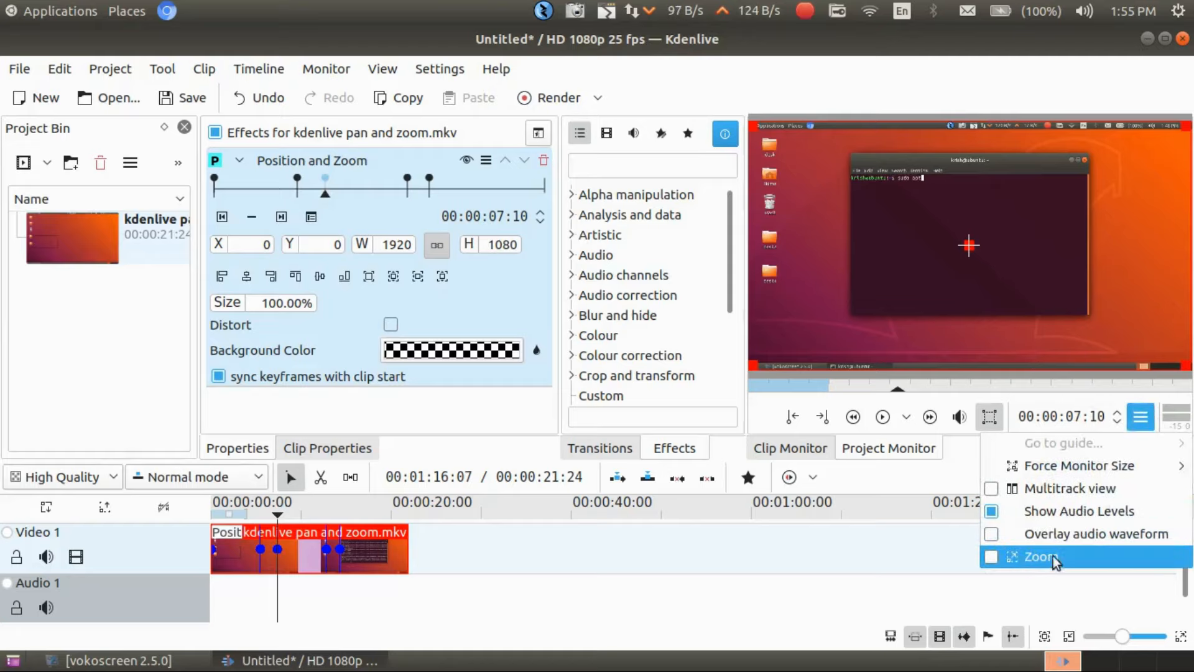
left_click(1014, 558)
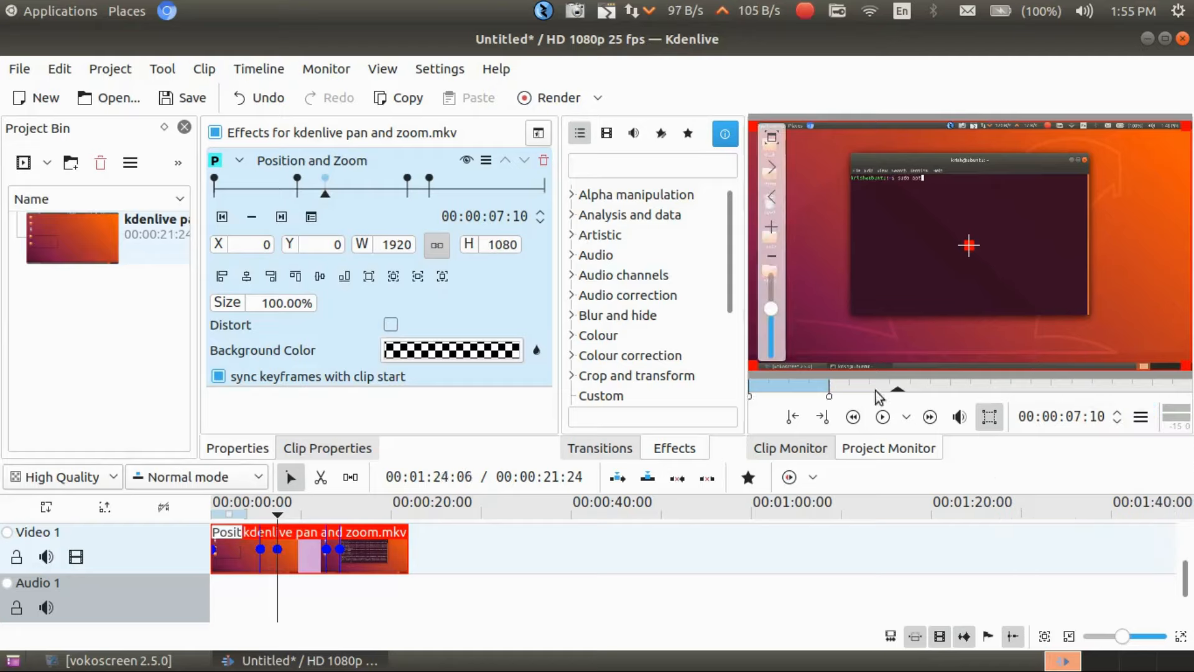
left_click_drag(771, 314, 726, 296)
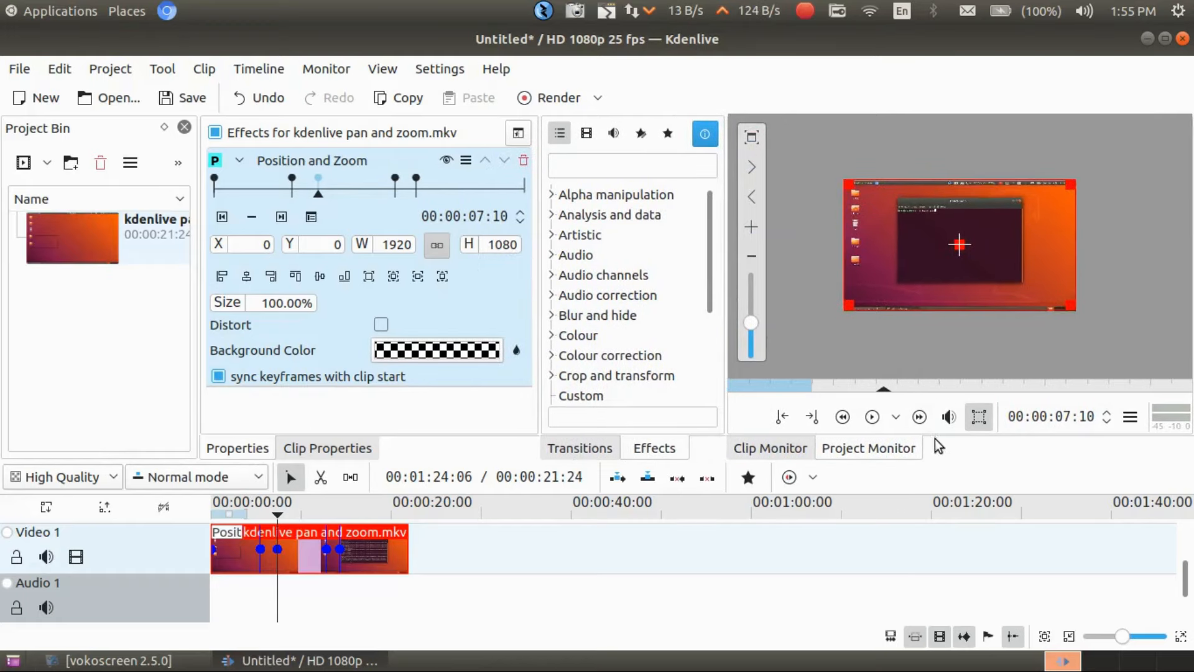
left_click_drag(966, 458, 966, 498)
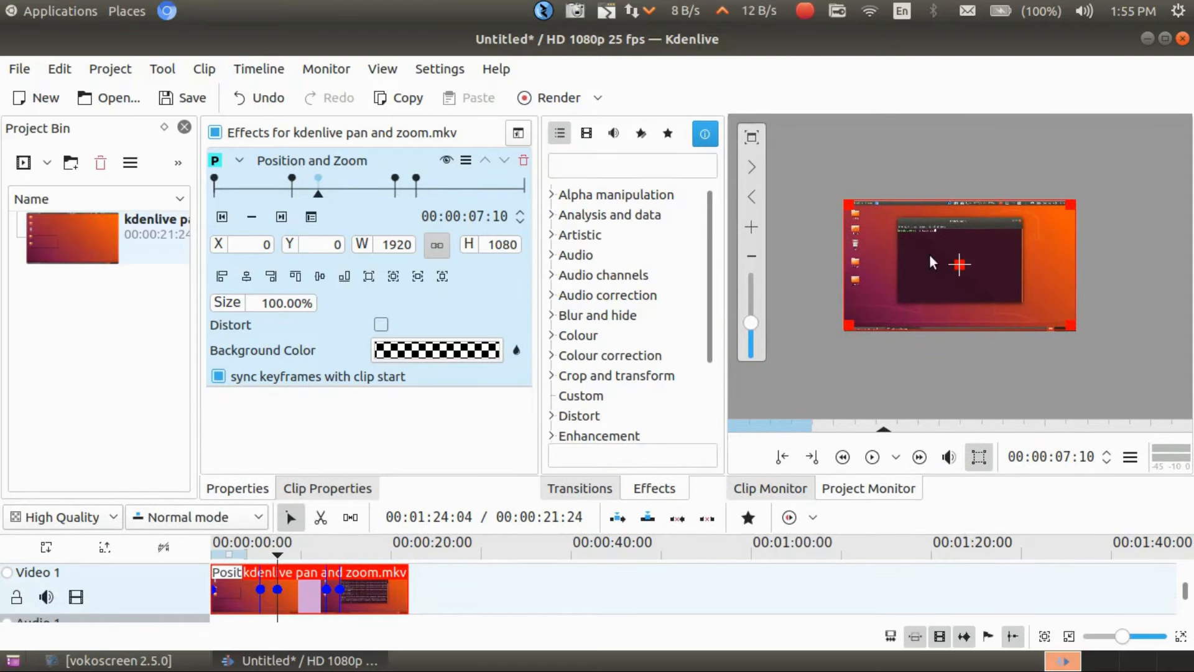
Enlarge the effect frame at the 00:00:07:10 keyframe to about 170% (3268 x 1838) so the terminal window fills the picture
left_click_drag(846, 199, 801, 162)
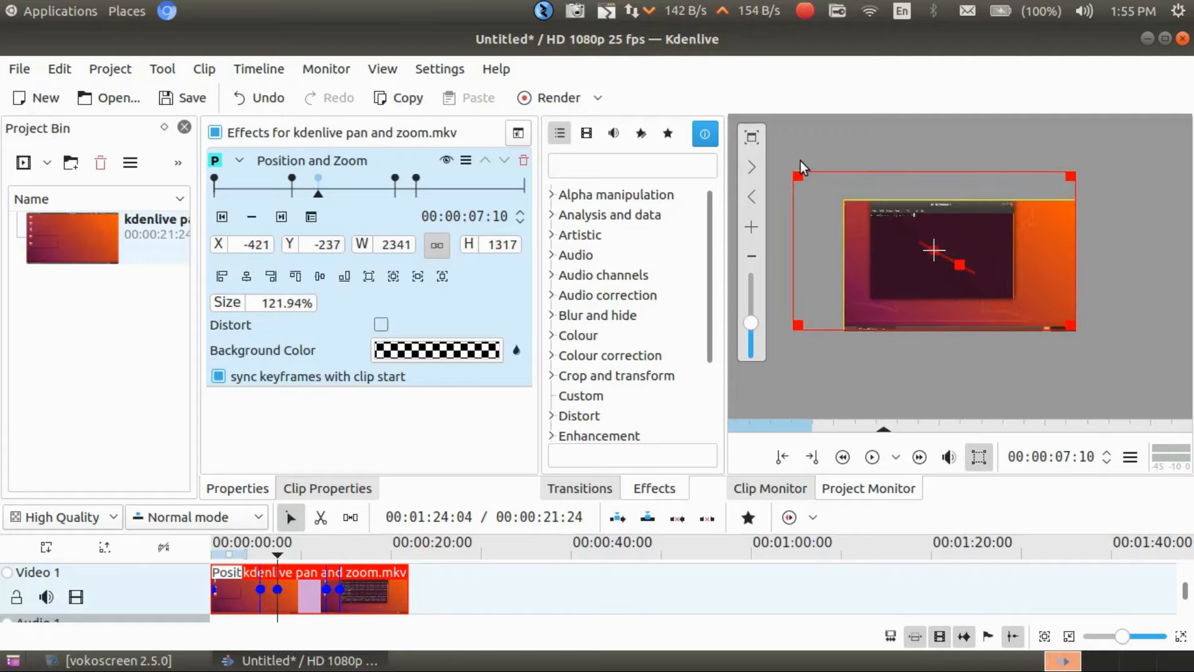
left_click_drag(1065, 318, 1141, 385)
left_click_drag(791, 373, 764, 391)
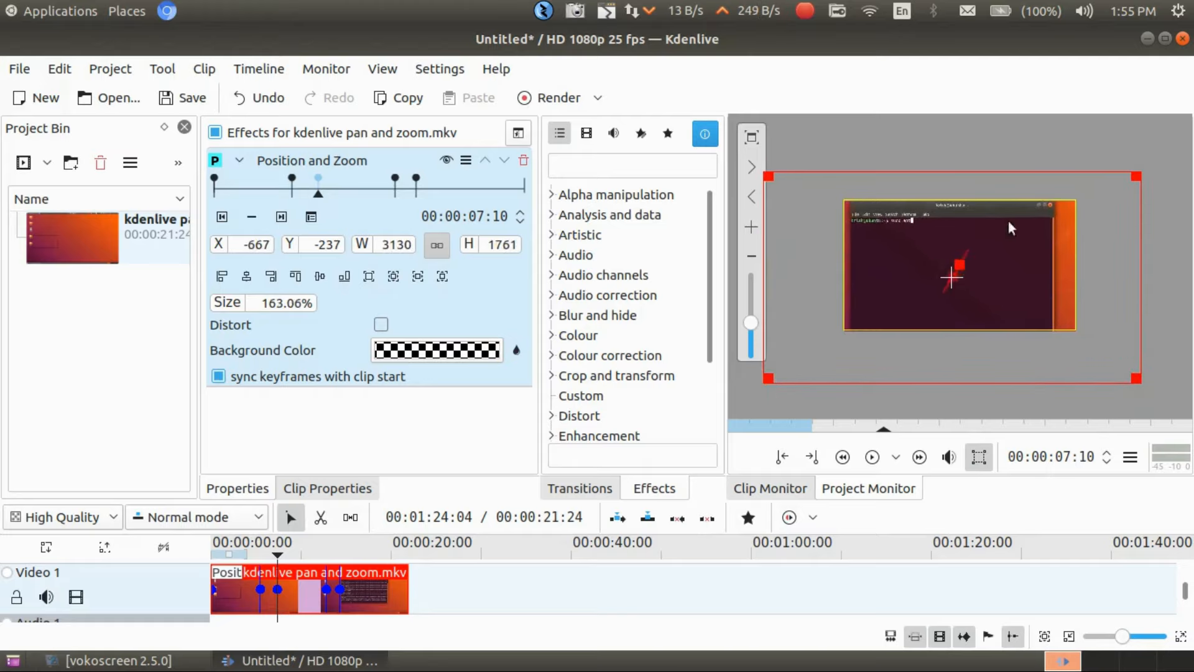
left_click_drag(1137, 177, 1154, 147)
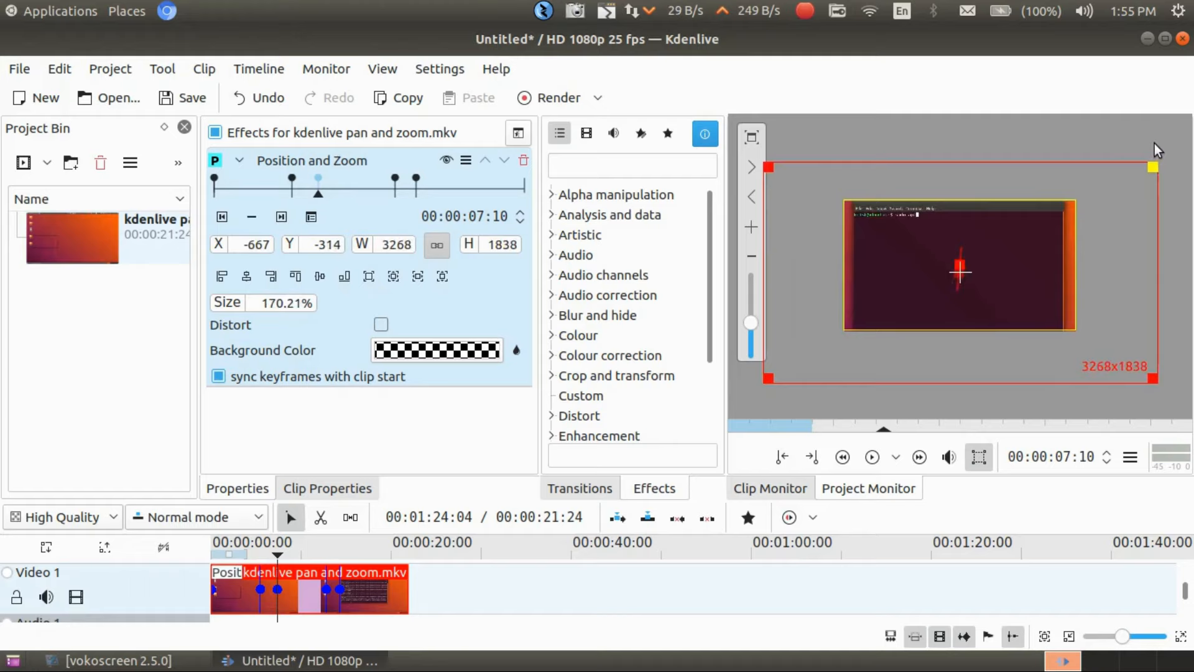
Enlarge the effect frame at the 00:00:07:10 keyframe to about 179% (3431 x 1930) and move it to about X -710, Y -127
mouse_move(963, 277)
left_mouse_down()
mouse_move(965, 292)
mouse_move(950, 289)
mouse_move(962, 295)
left_mouse_up()
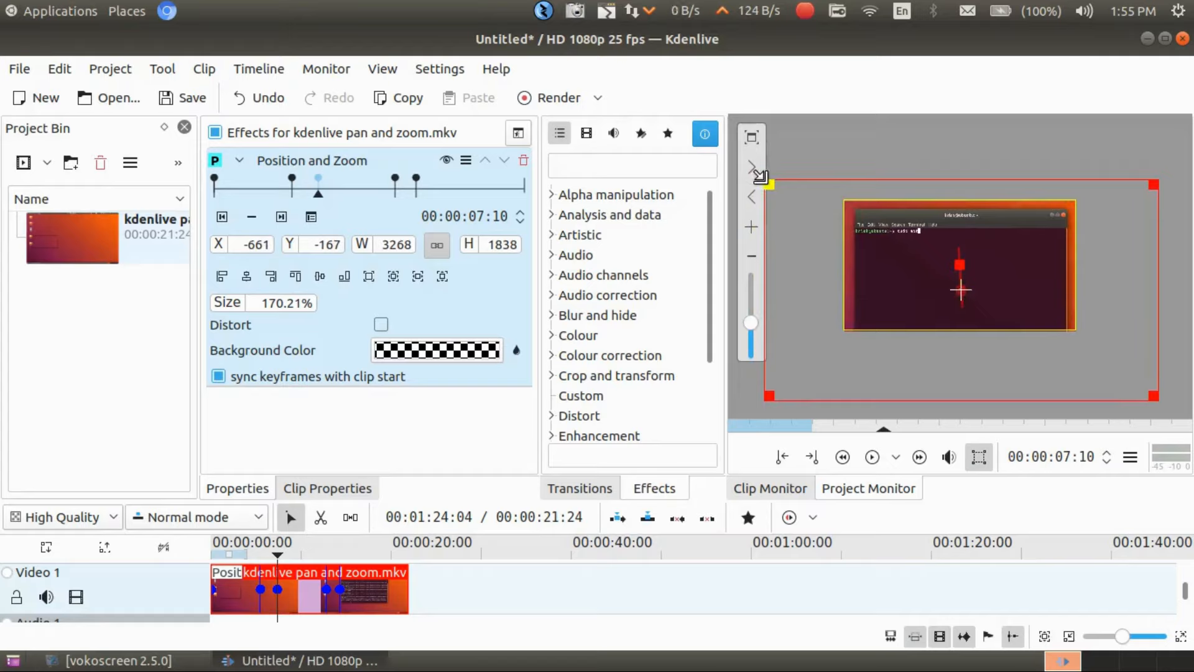
left_click_drag(760, 177, 739, 165)
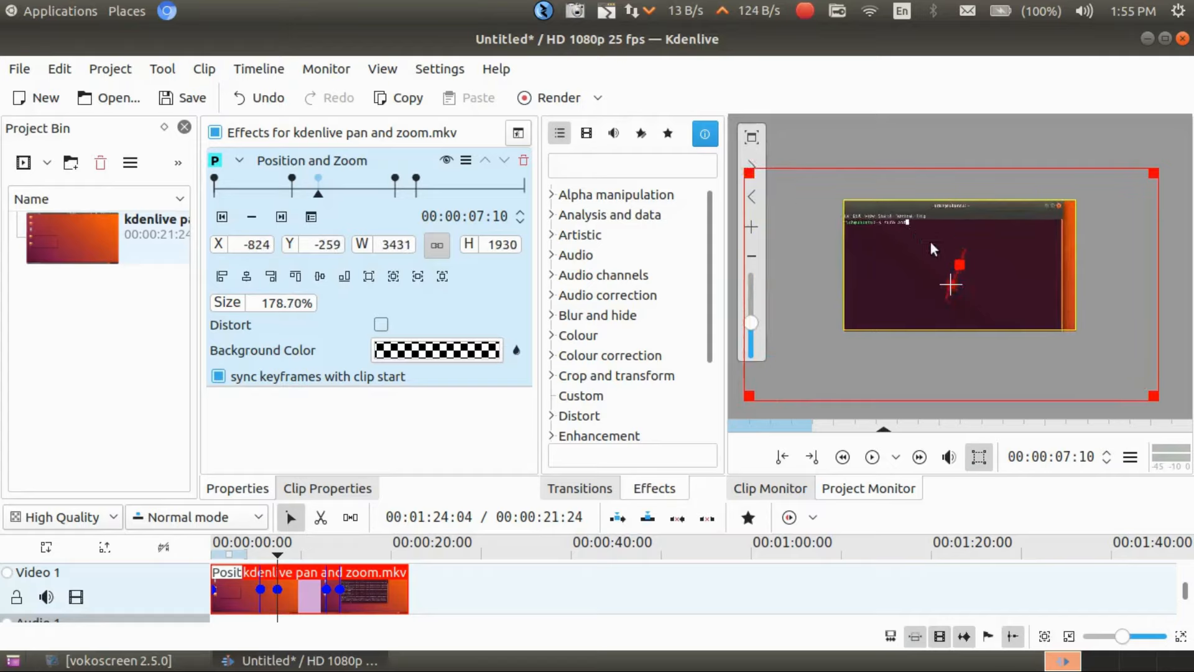
mouse_move(952, 287)
left_mouse_down()
mouse_move(986, 299)
mouse_move(966, 303)
left_mouse_up()
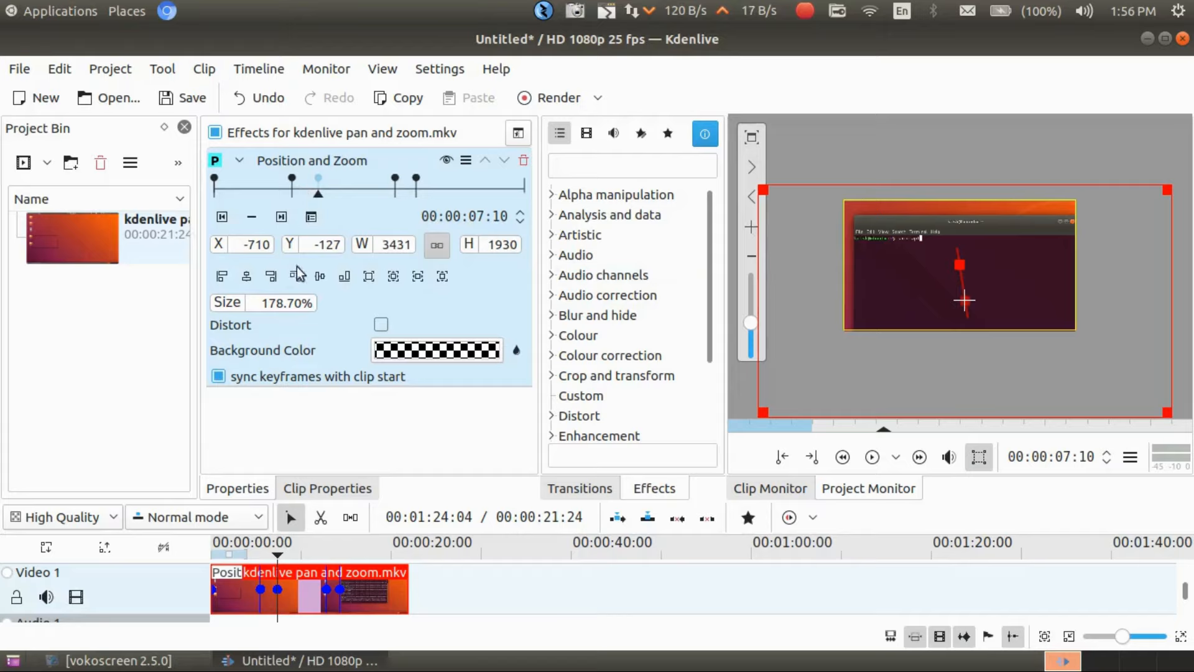
Copy the X position -710 and Y position -127 from the 00:00:07:10 keyframe to the 00:00:12:21 keyframe
left_click(255, 245)
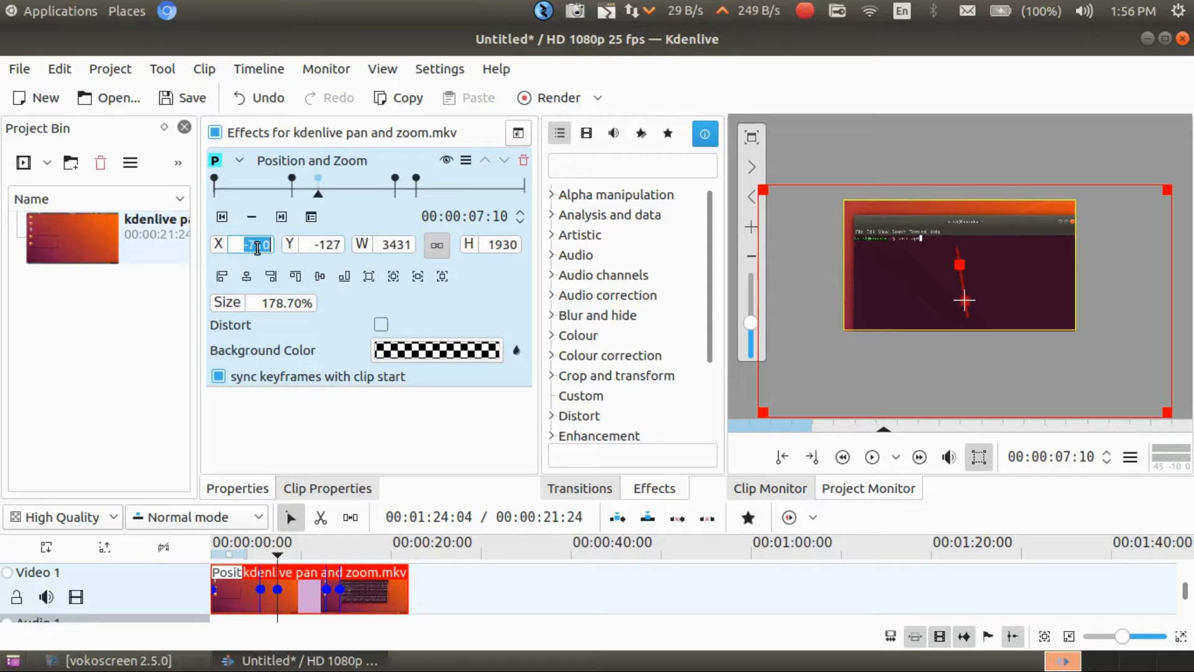
left_click(396, 180)
left_click(395, 181)
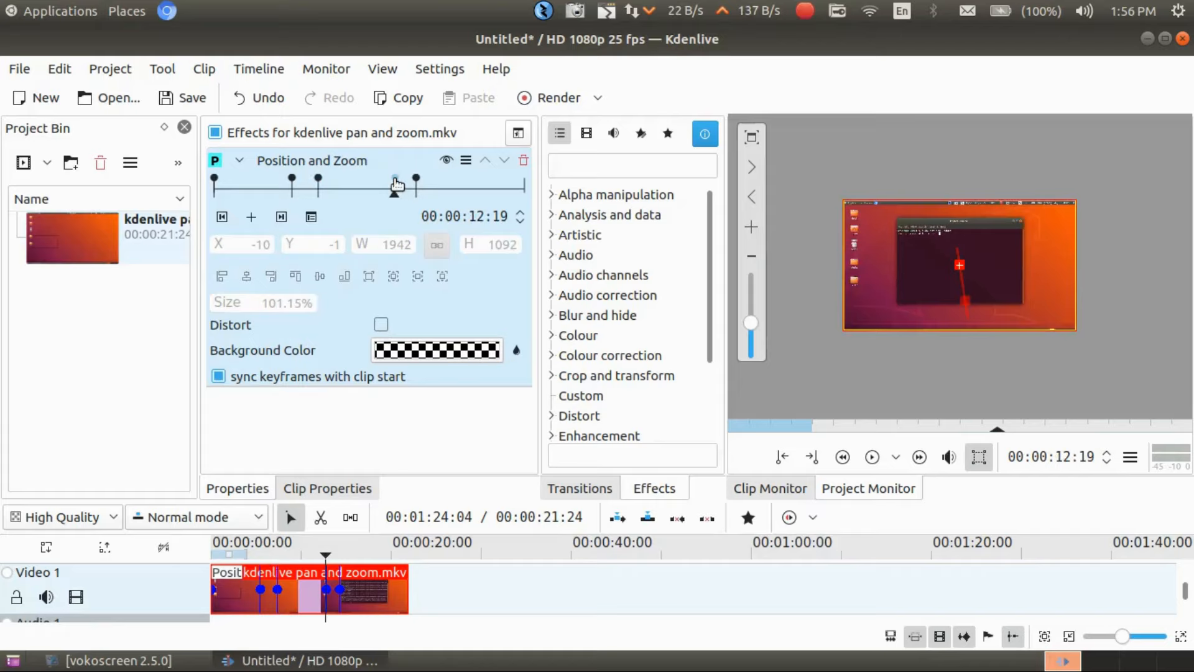
left_click(318, 179)
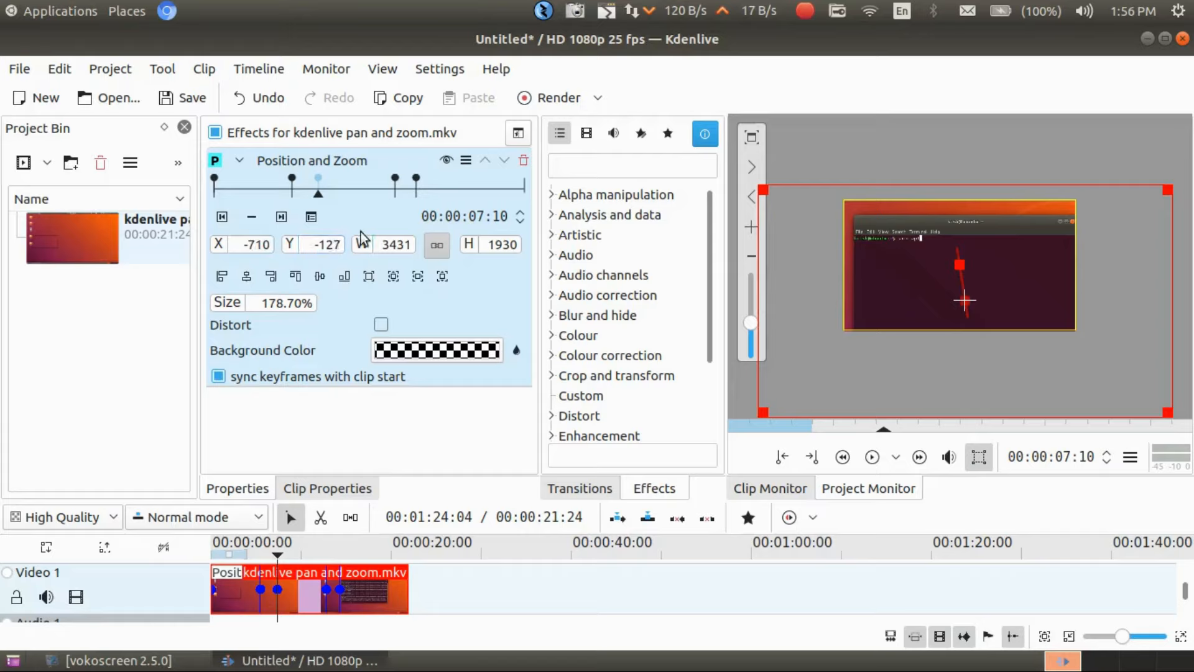
double_click(270, 244)
left_click(271, 244)
triple_click(271, 244)
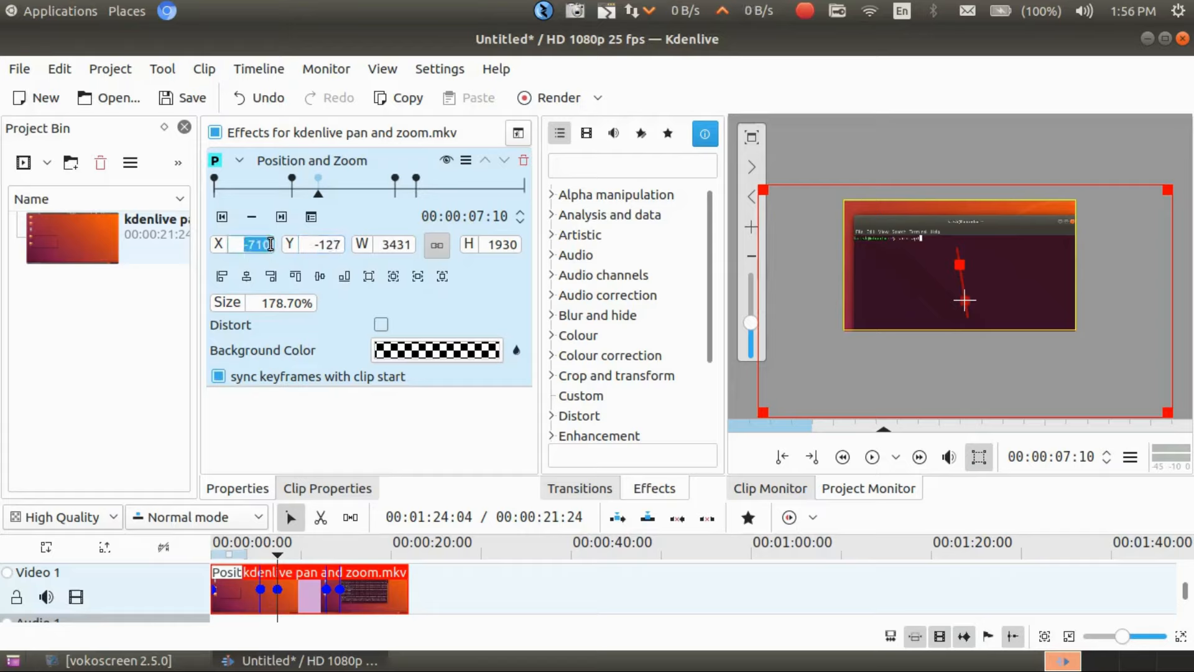
left_click(395, 178)
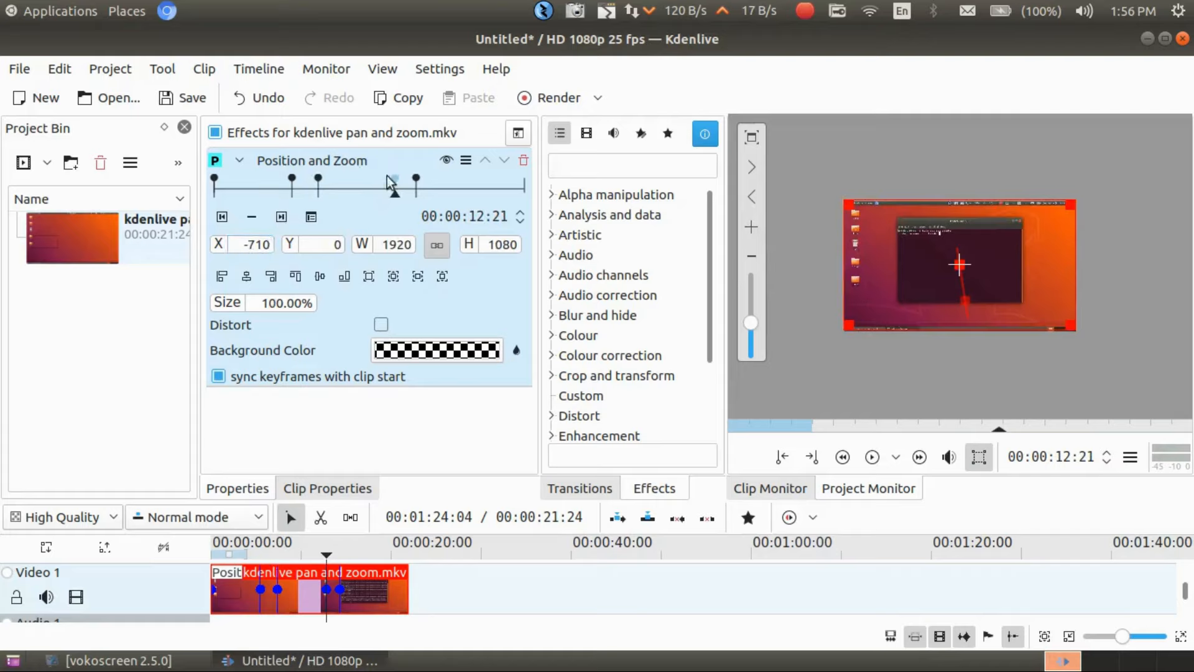
left_click(318, 180)
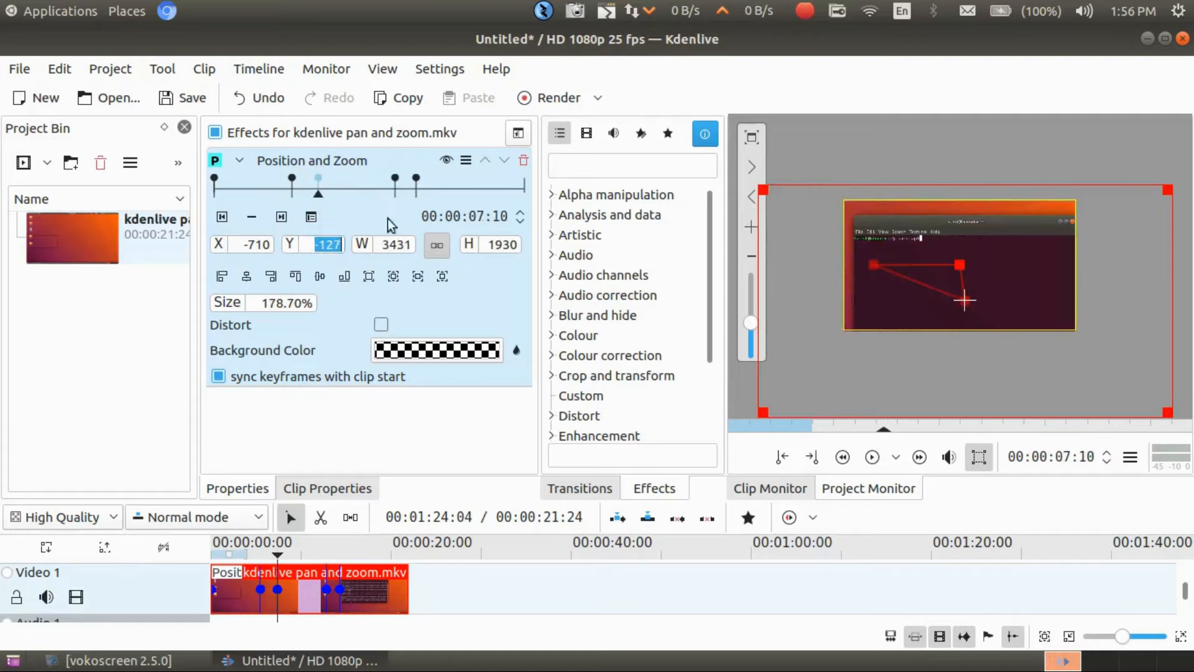
left_click(395, 179)
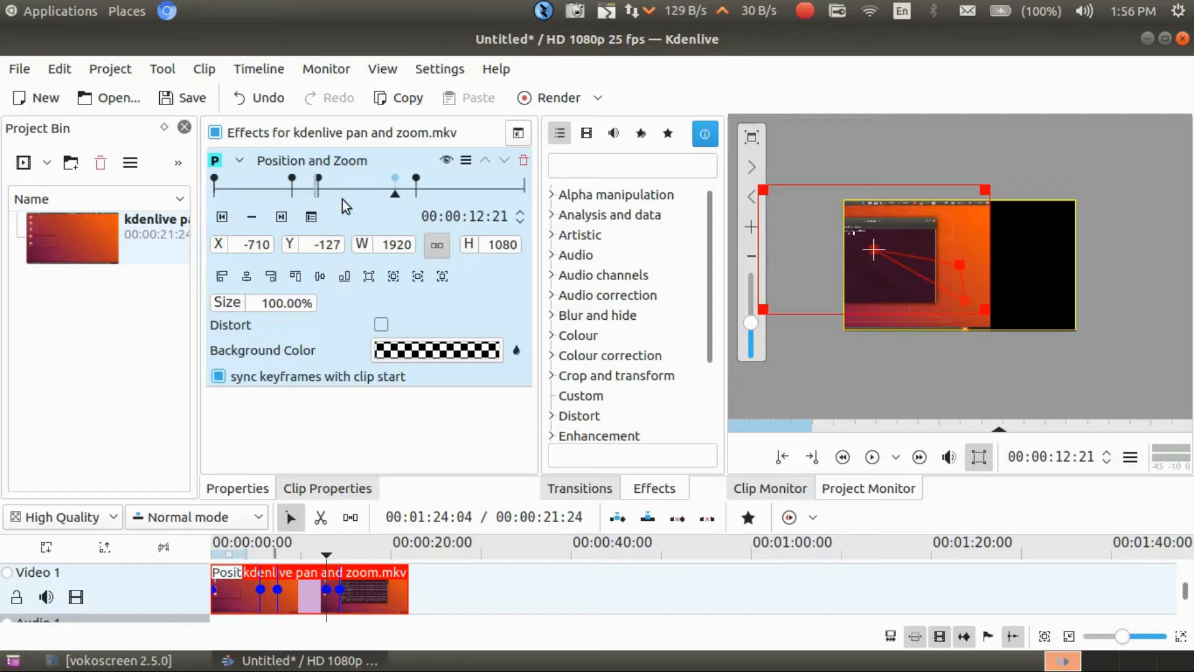
Copy the frame width 3431 from the 00:00:07:10 keyframe to the 00:00:12:21 keyframe
left_click(316, 182)
left_click(318, 179)
double_click(387, 247)
key("ctrl+c")
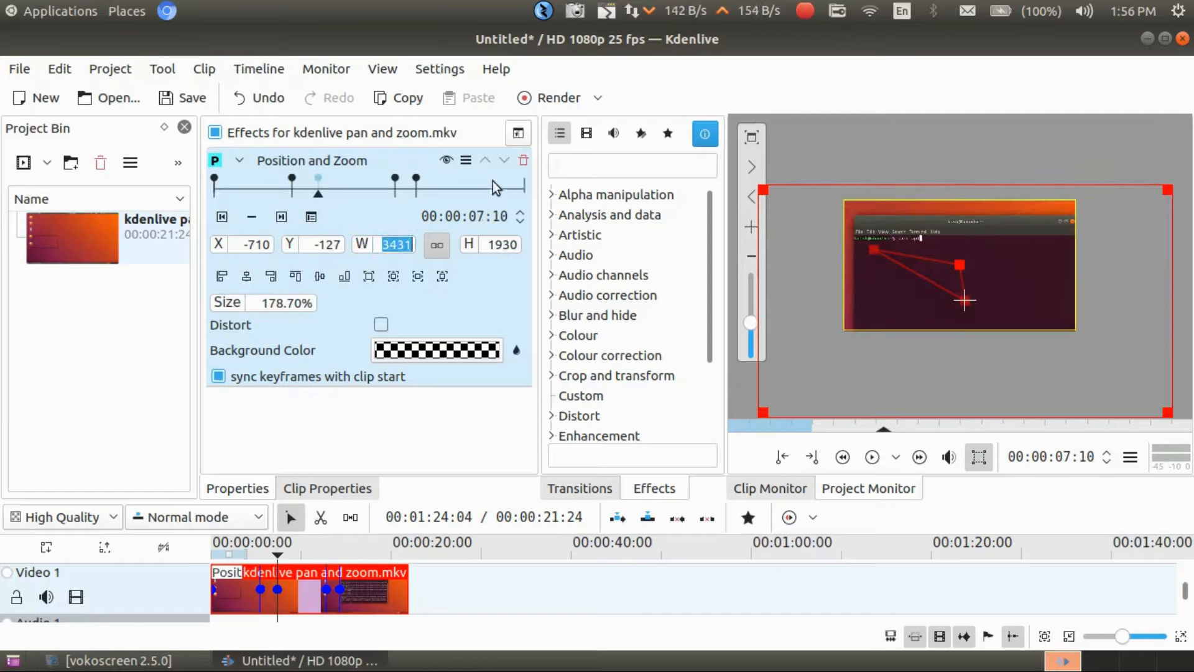
double_click(394, 179)
double_click(390, 245)
key("ctrl+v")
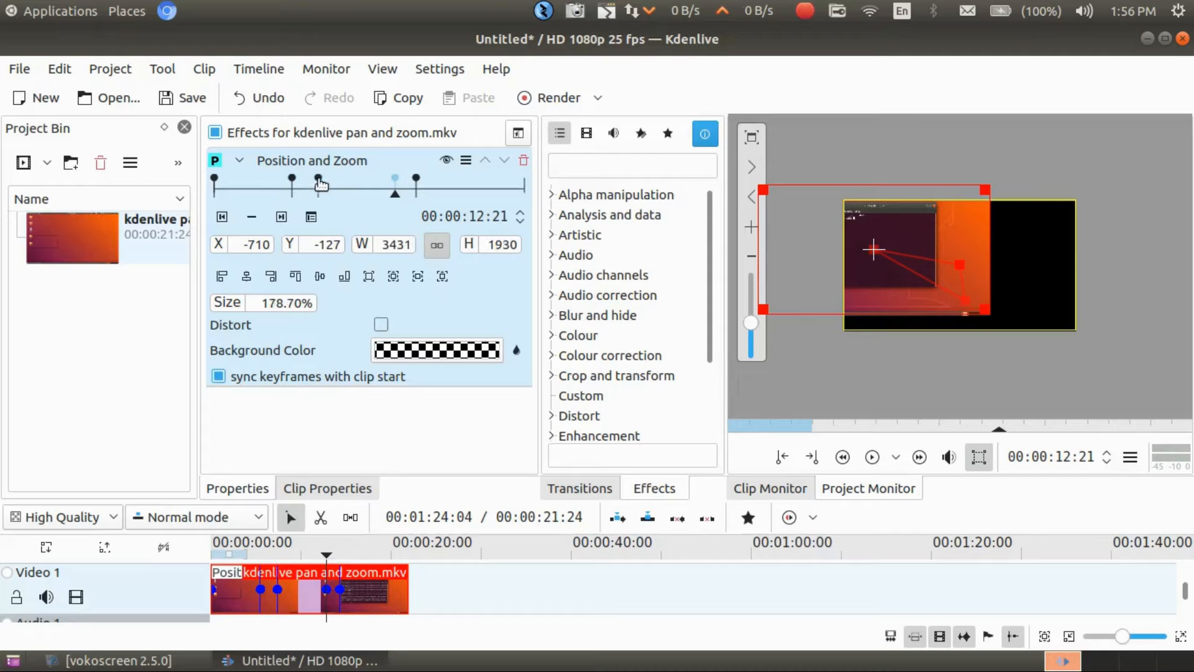
Match the 00:00:12:21 keyframe's frame height to the 1930 used at the 00:00:07:10 keyframe
left_click(319, 180)
double_click(497, 244)
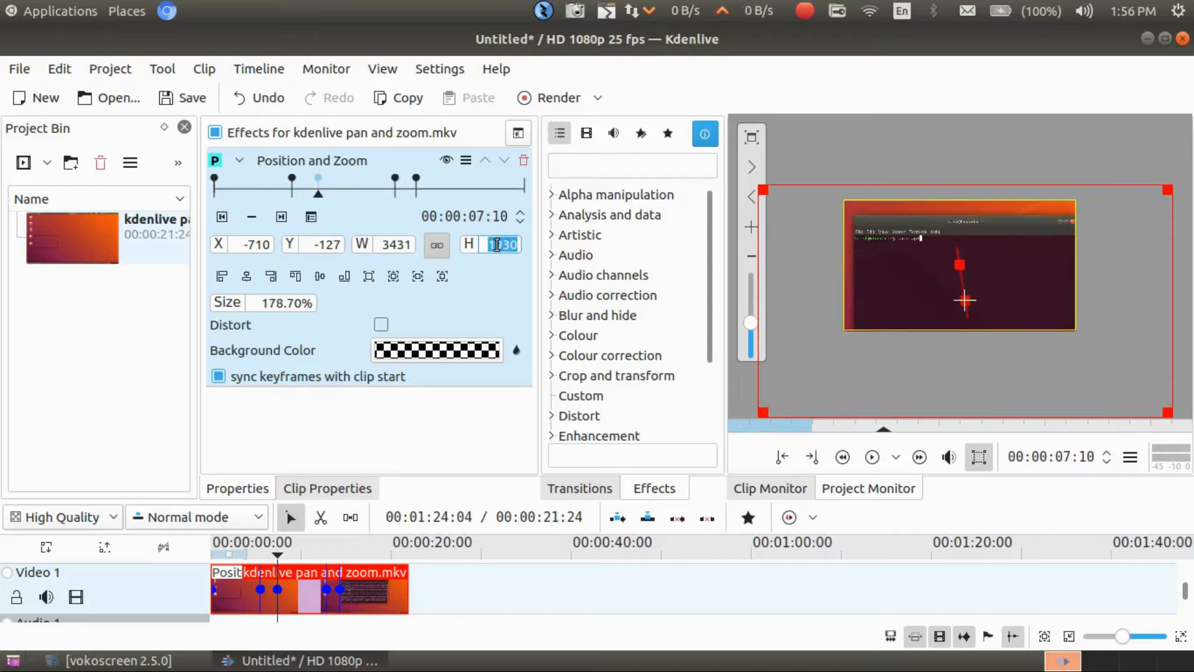
left_click(416, 177)
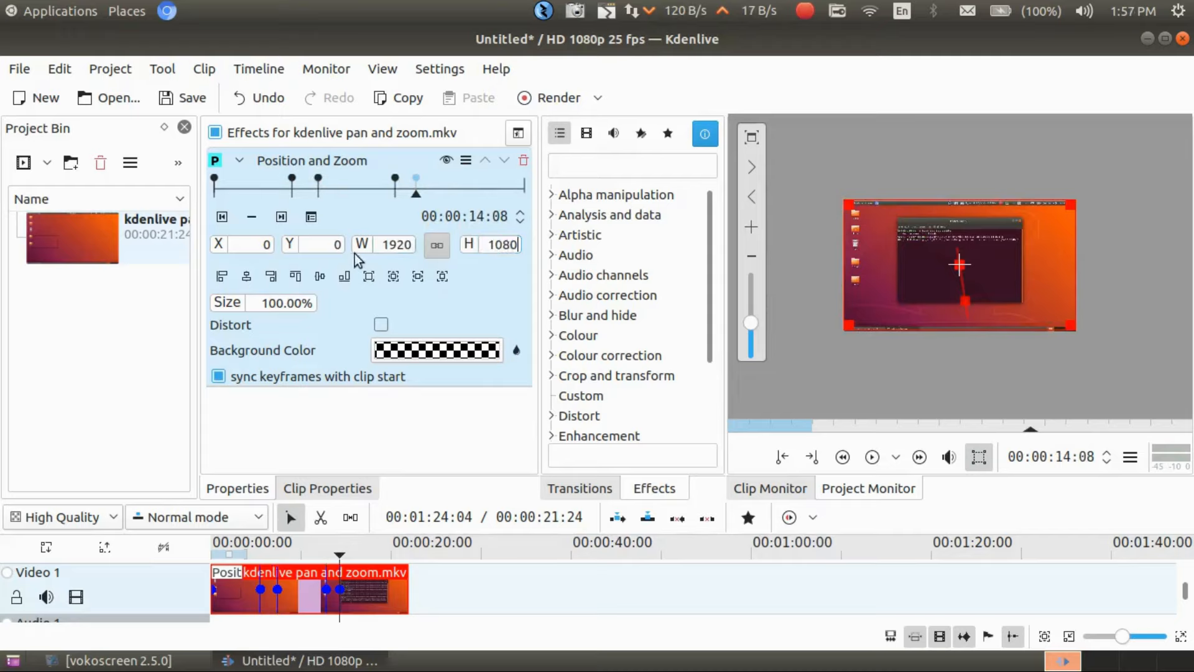
left_click(395, 180)
double_click(499, 246)
key("BackSpace")
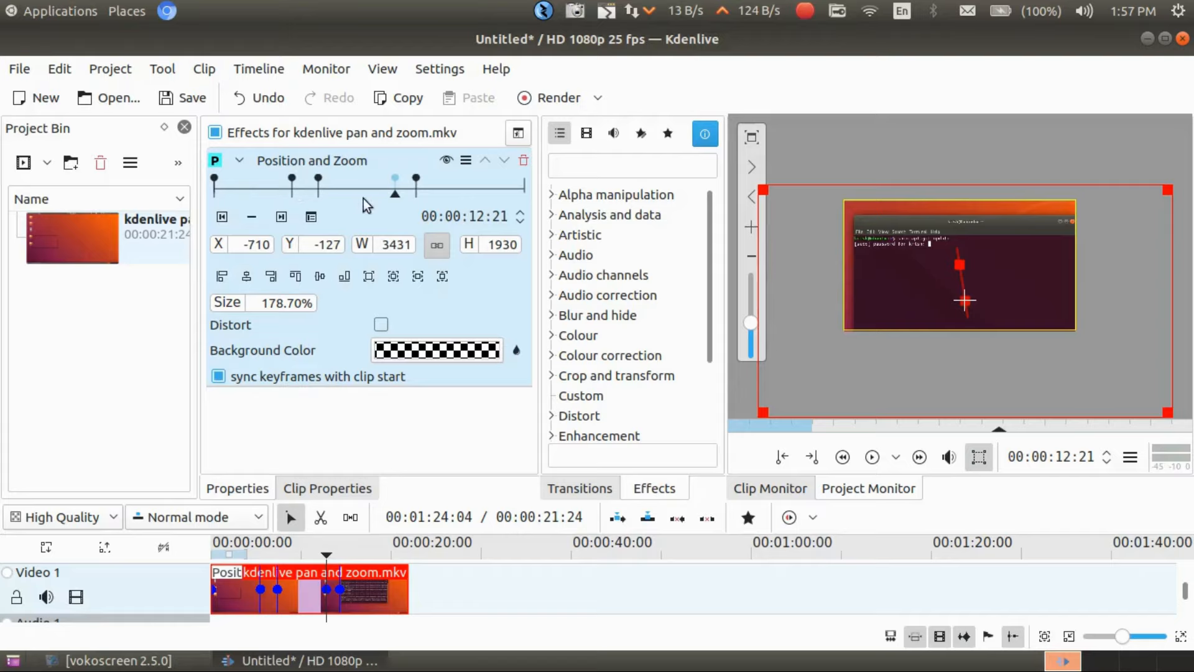
Play the clip on the timeline, restarting from the beginning, to check the pan and zoom animation
left_click(872, 457)
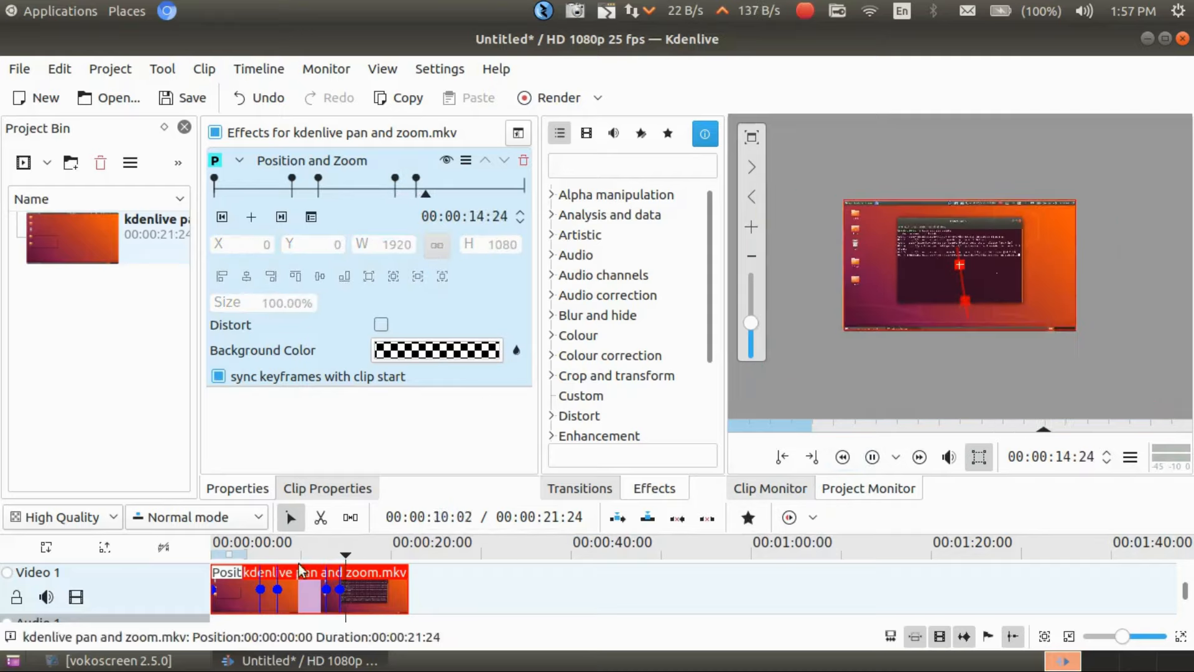
left_click(222, 547)
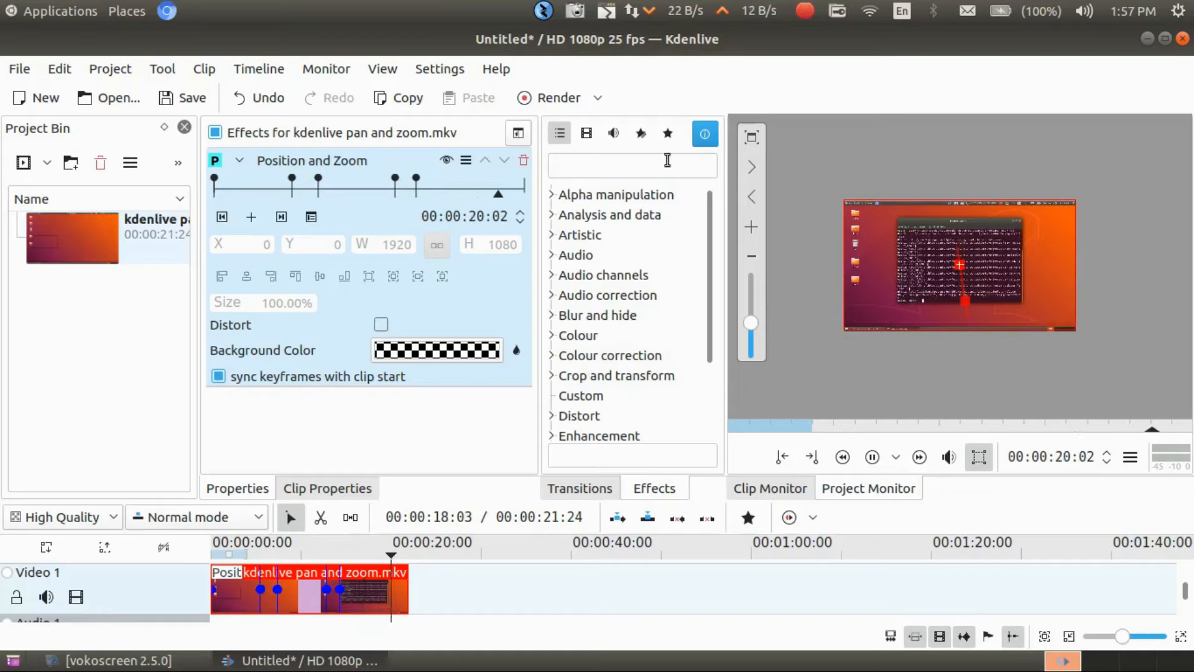
Open the render settings and change the output file's destination folder to Music
left_click(573, 98)
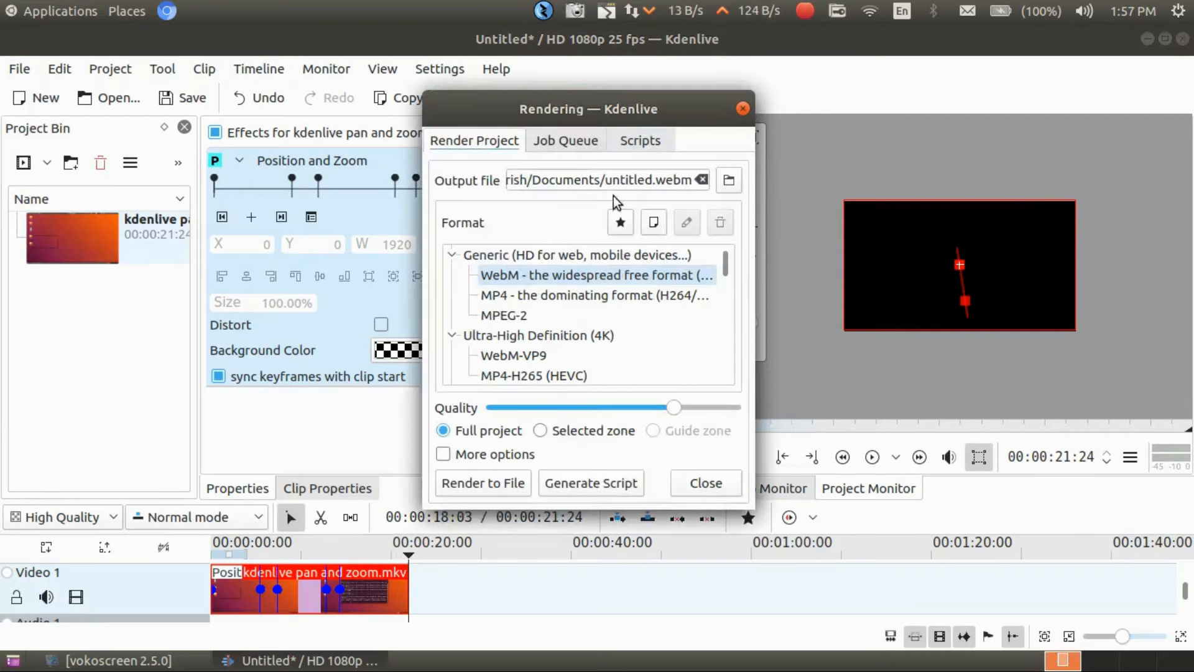
left_click(601, 179)
key("BackSpace")
key("BackSpace")
key("BackSpace")
key("BackSpace")
key("BackSpace")
key("BackSpace")
key("BackSpace")
key("BackSpace")
key("BackSpace")
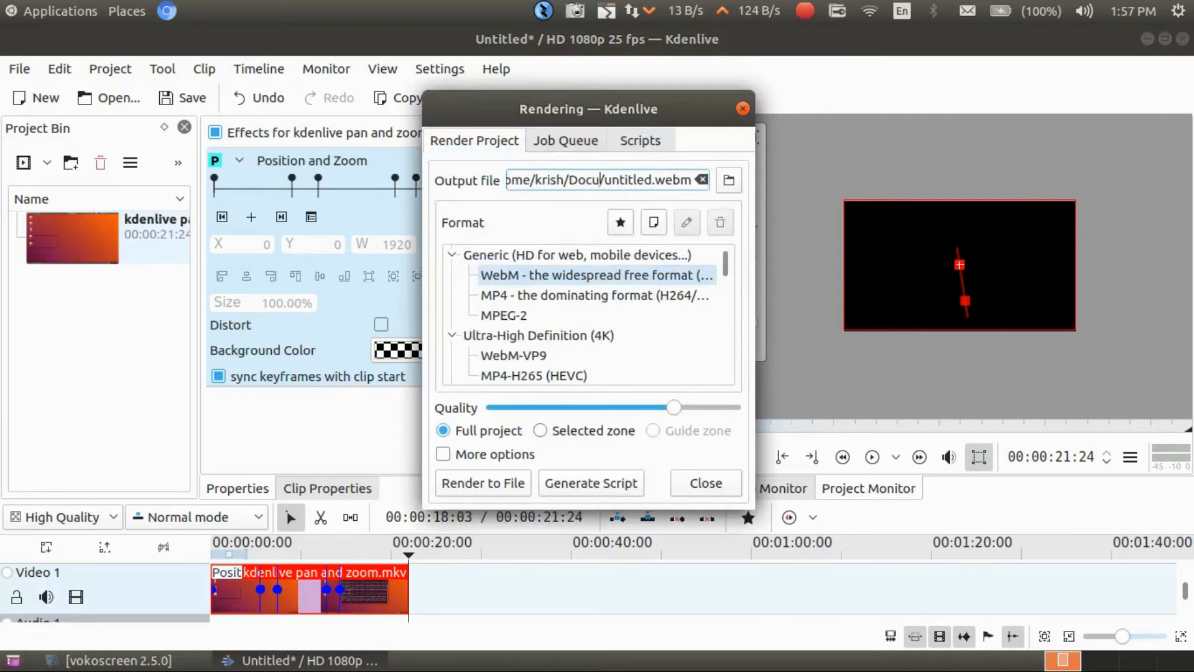
type("Mus")
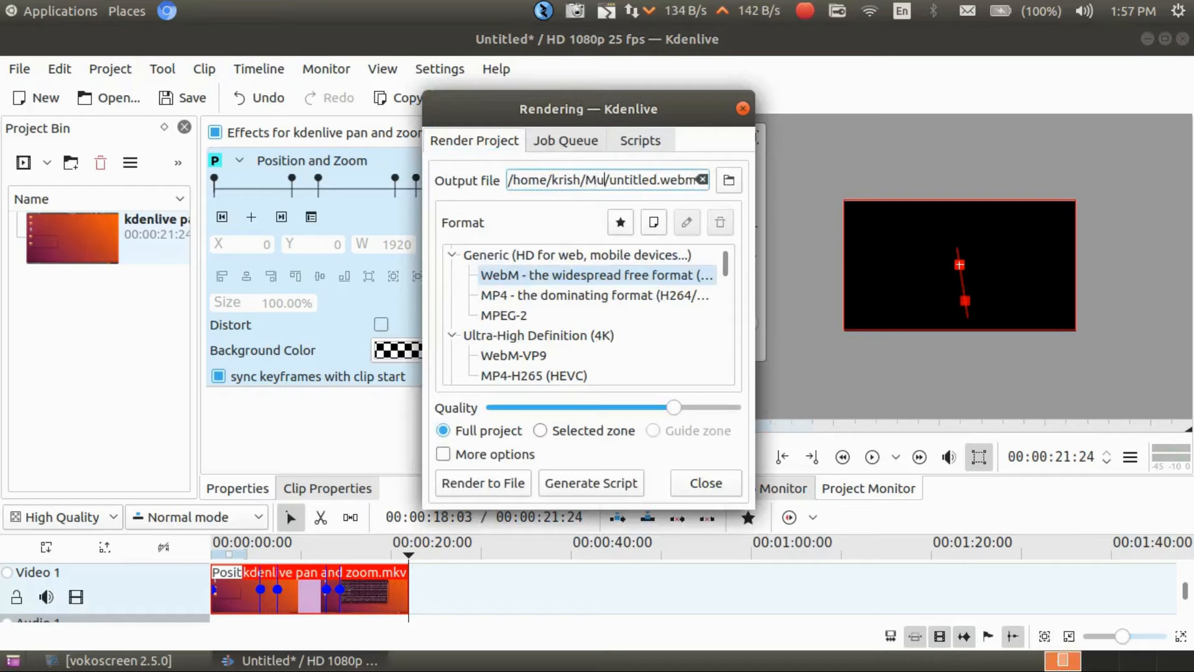
type("ic")
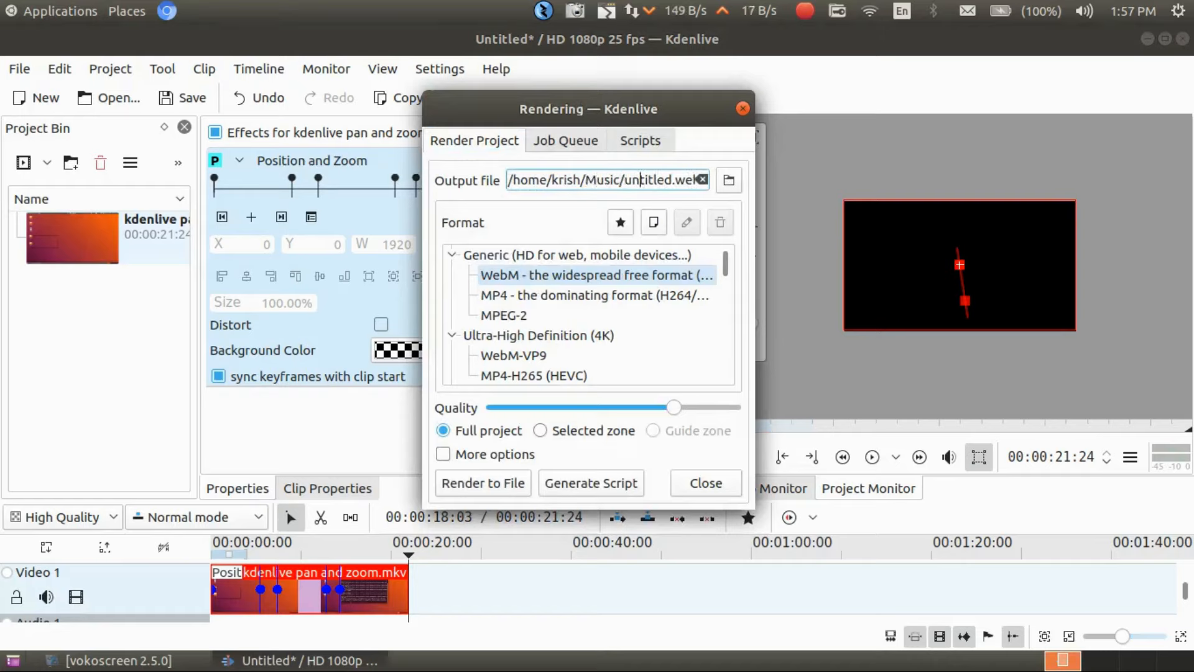
Name the output file "pan and zoom.webm", render the full project as WebM at maximum quality, and close the render window
key("BackSpace")
key("BackSpace")
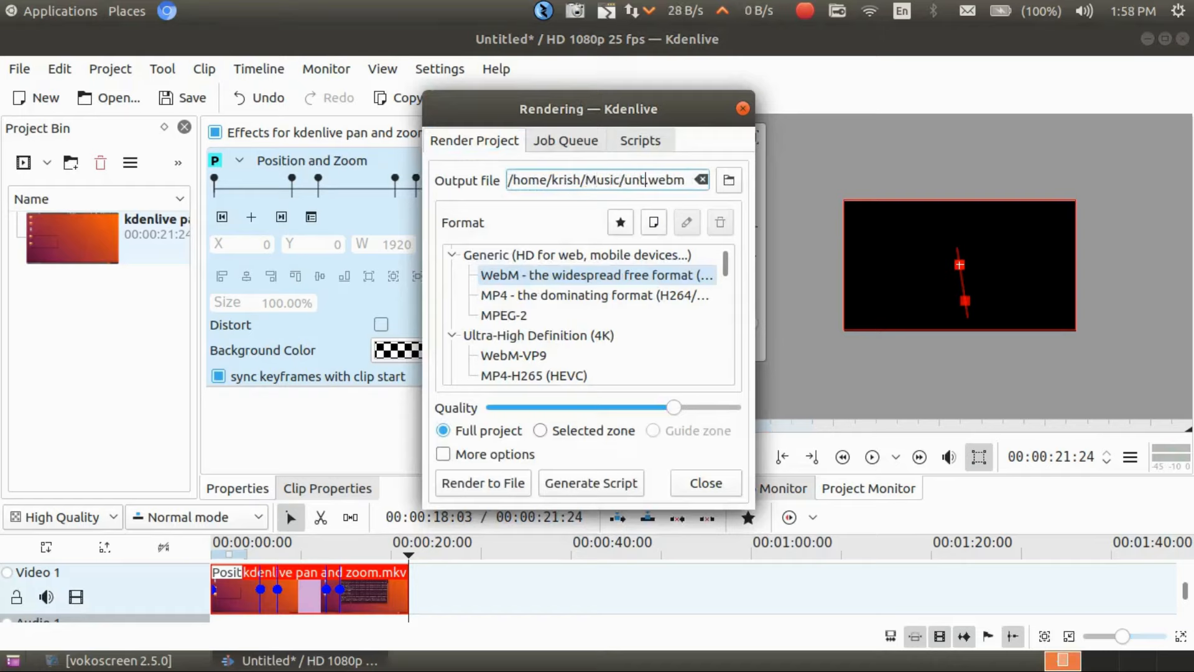
type("pa")
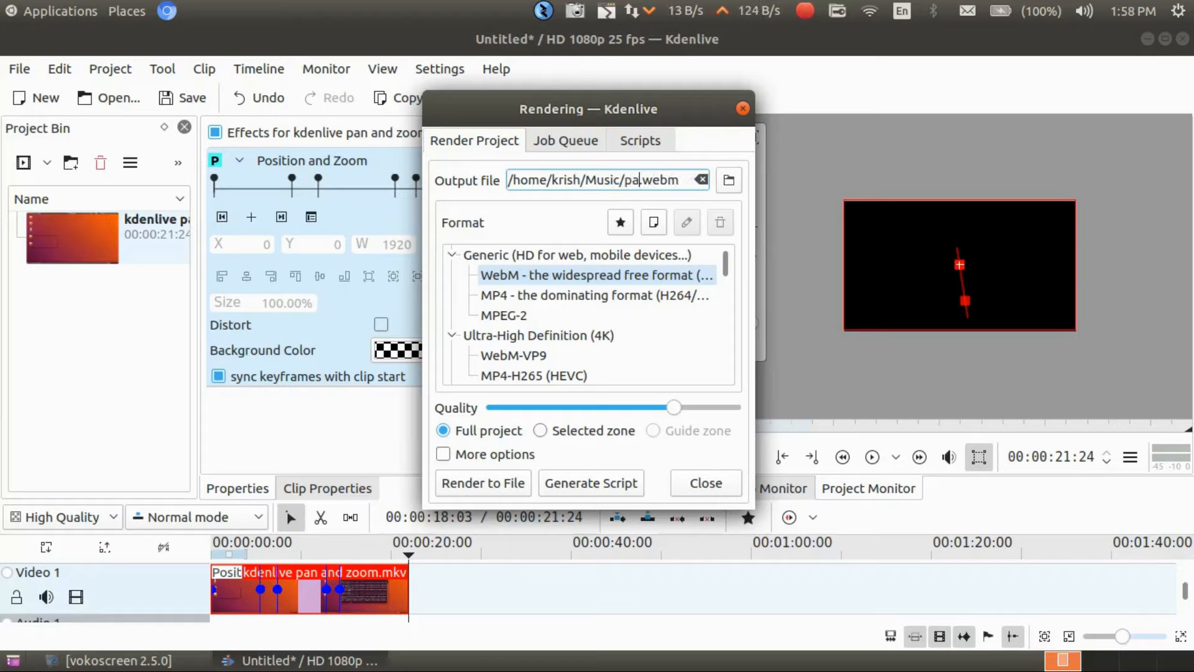
type("n and zoo")
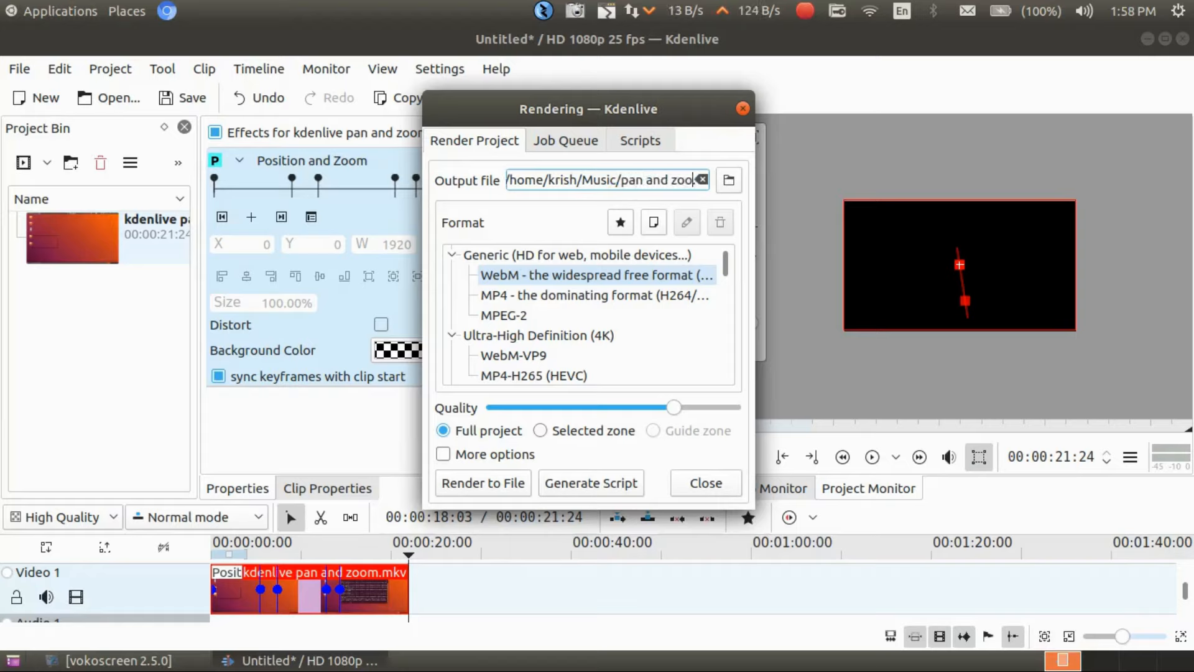
type("m.")
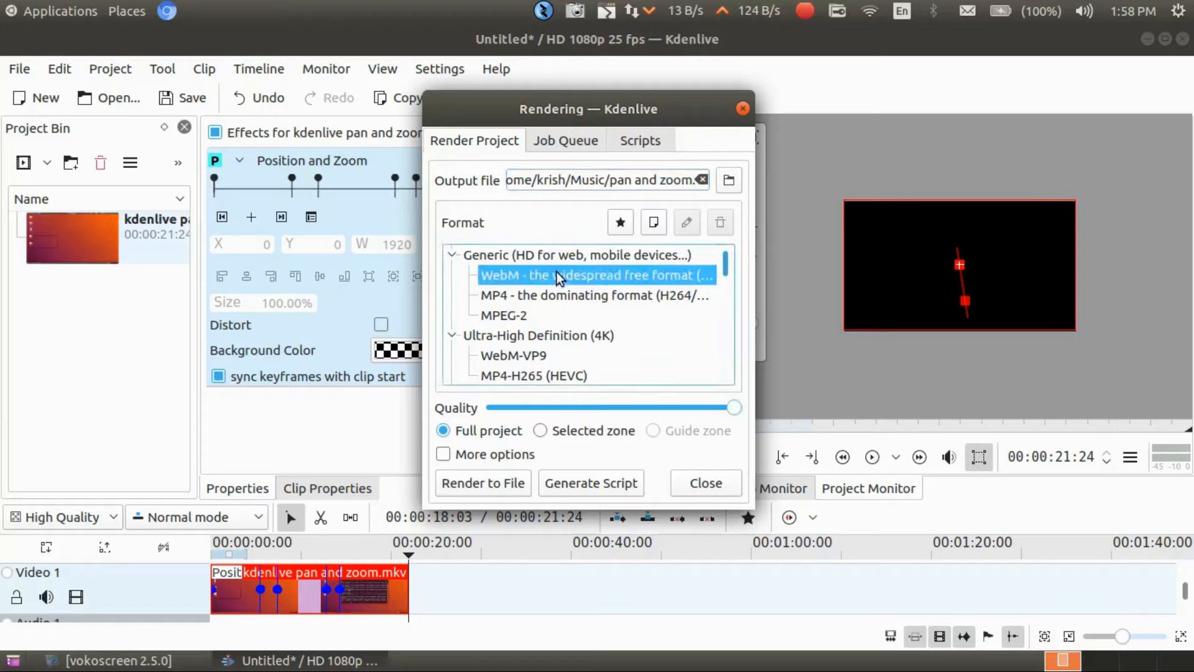
left_click(480, 486)
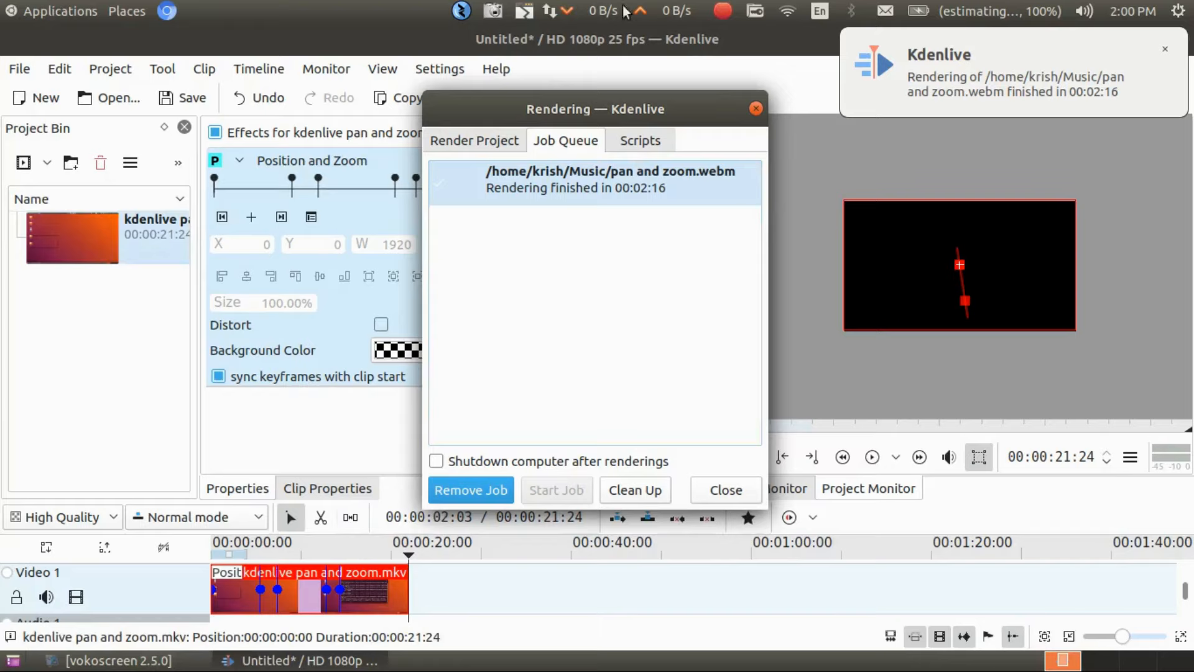
left_click(755, 109)
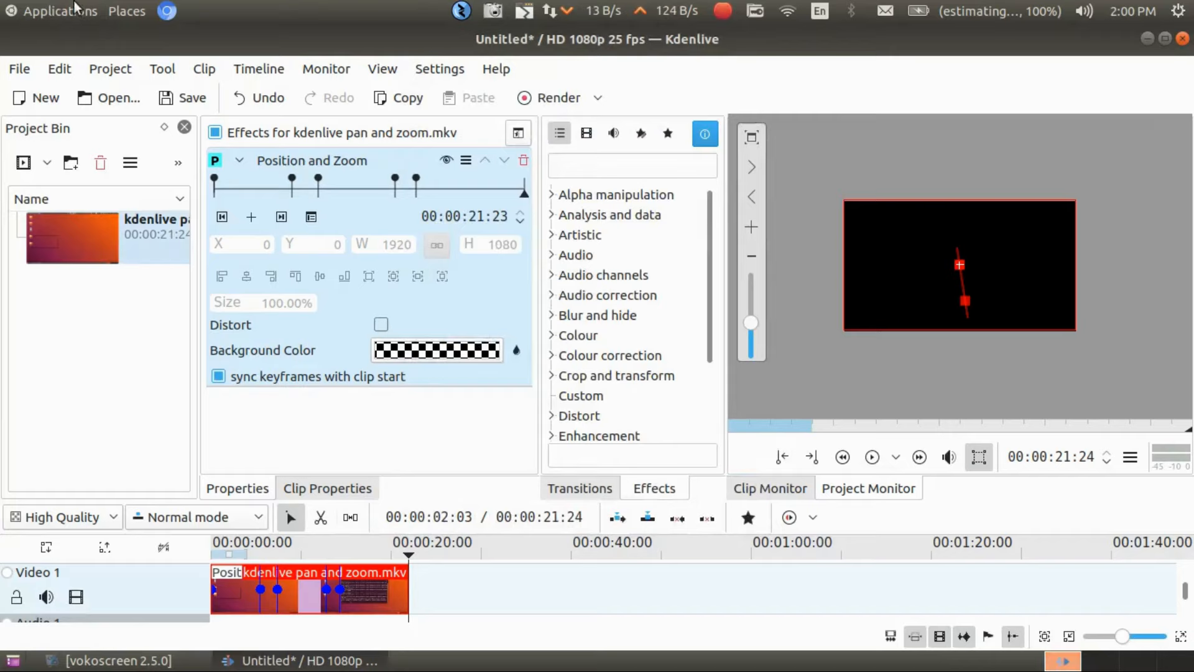
Open "pan and zoom.webm" from the Music folder in VLC, watch the zoom effect, and close the player
left_click(126, 10)
left_click(188, 114)
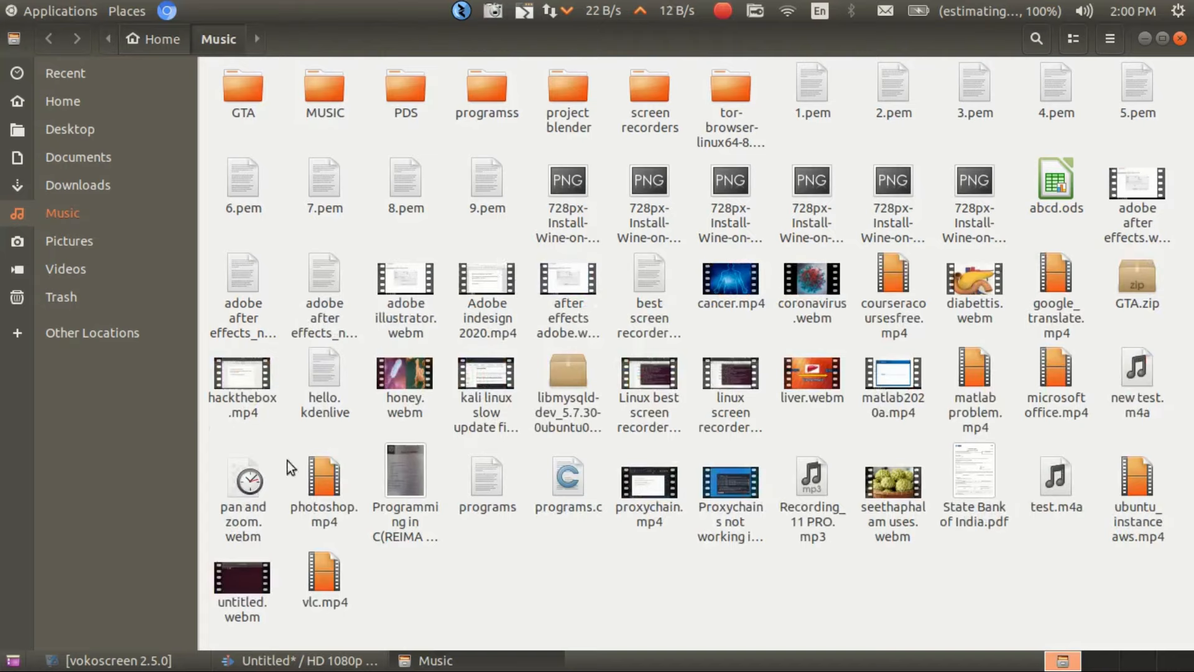
left_click(248, 518)
right_click(249, 518)
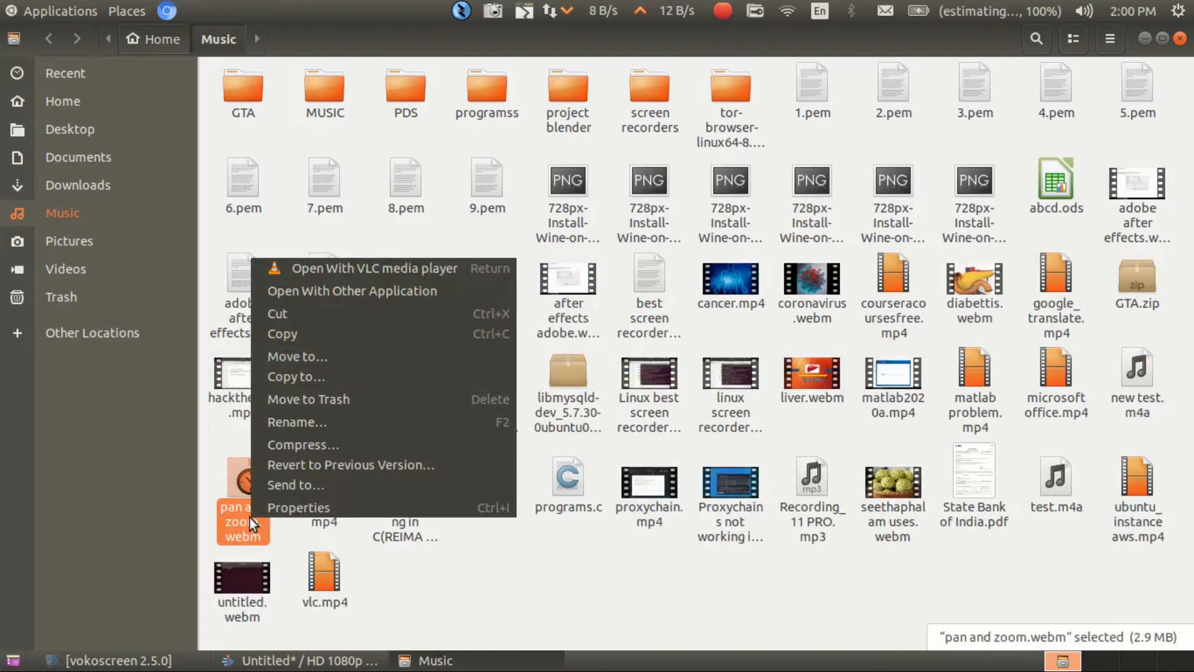
left_click(345, 272)
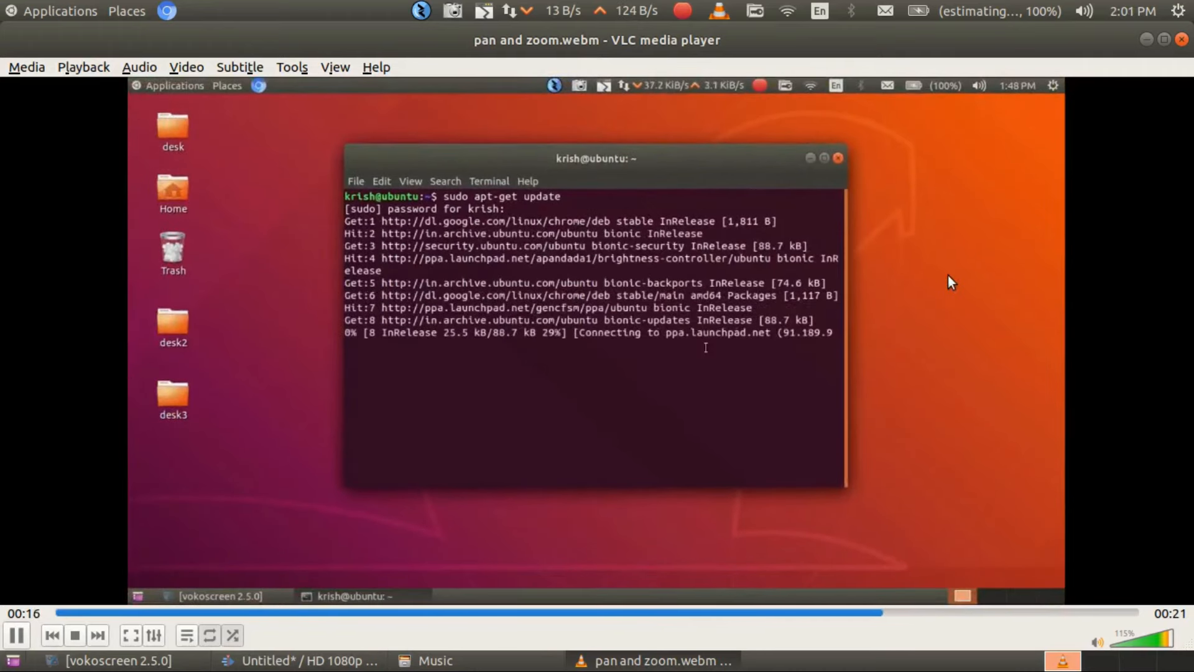
left_click(1181, 39)
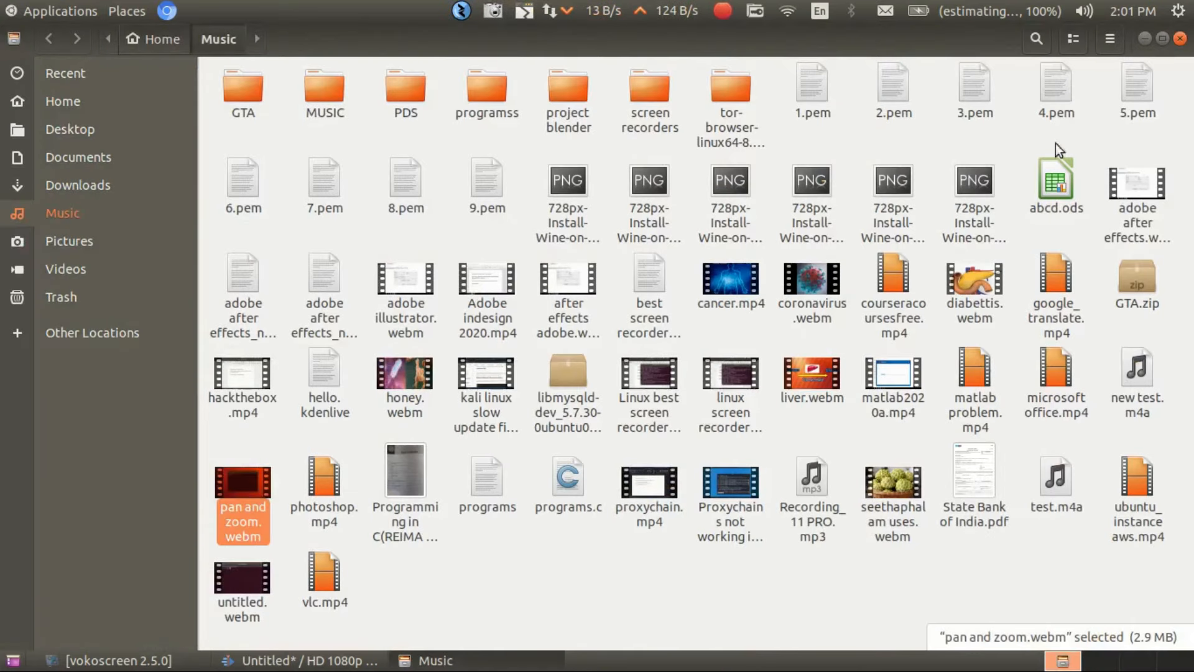
left_click(716, 18)
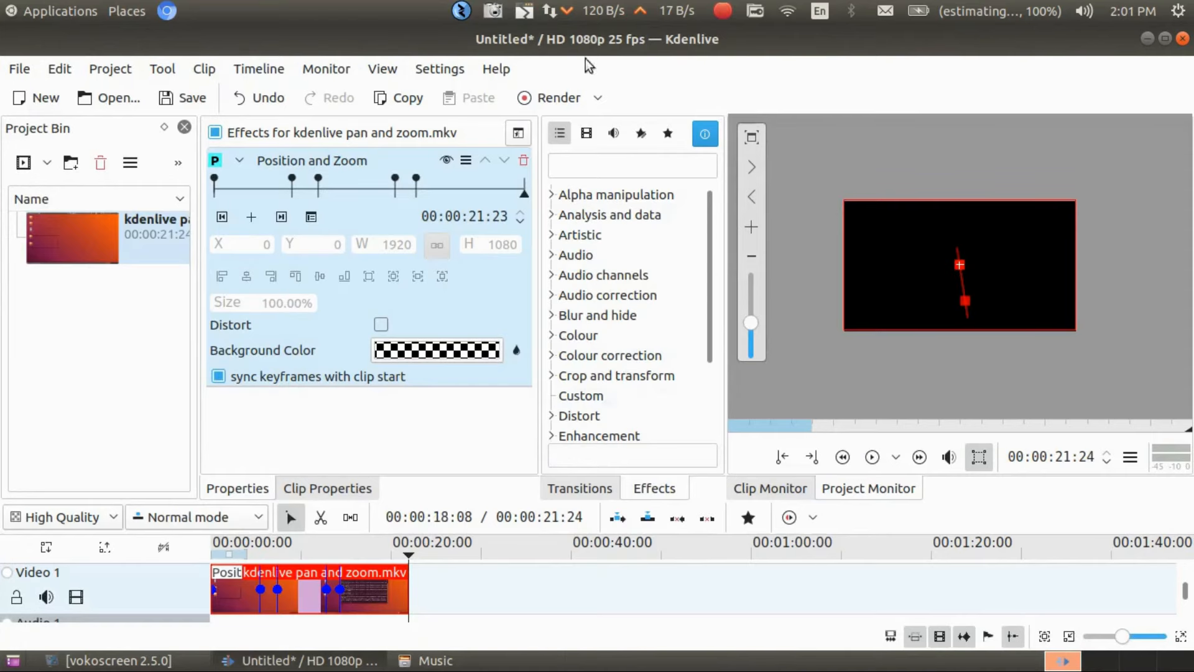
left_click(718, 13)
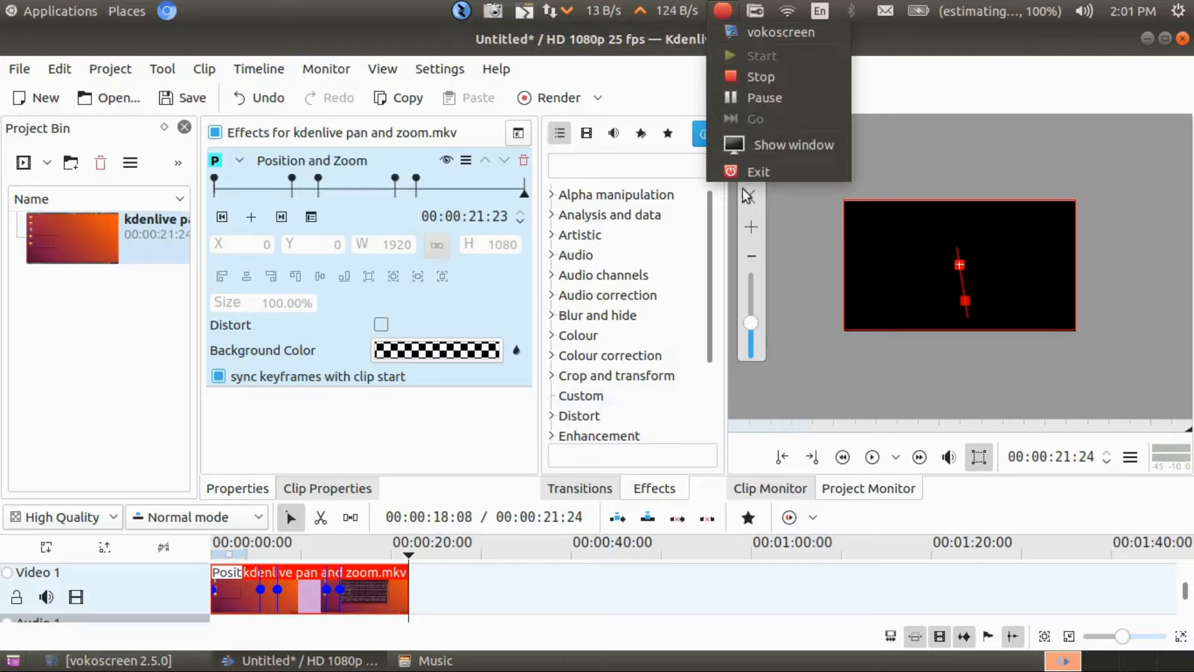
left_click(754, 175)
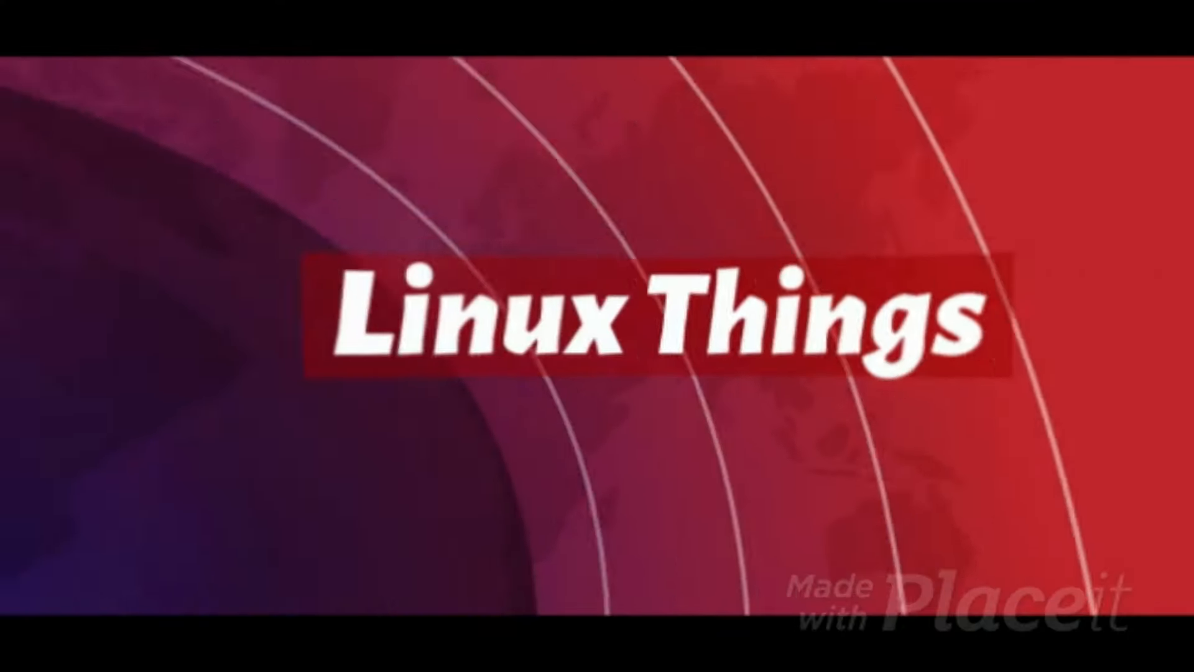